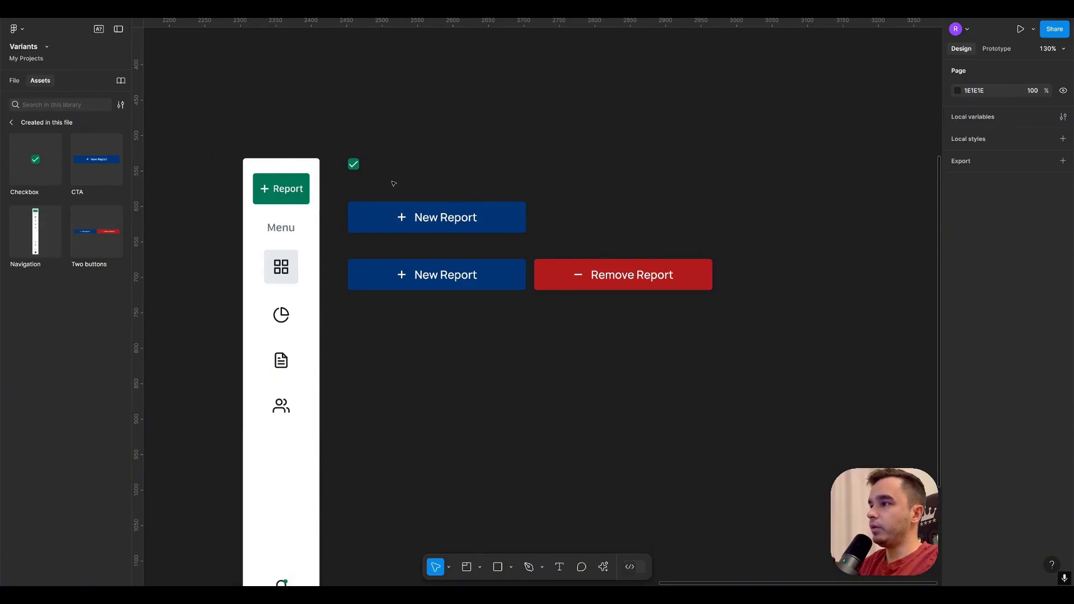
Move the Navigation instance directly below the two-button row, aligned with the row's left edge
{"action": "scroll", "coordinate": [374, 177], "scroll_direction": "down", "scroll_amount": 1}
{"action": "left_click", "coordinate": [260, 206]}
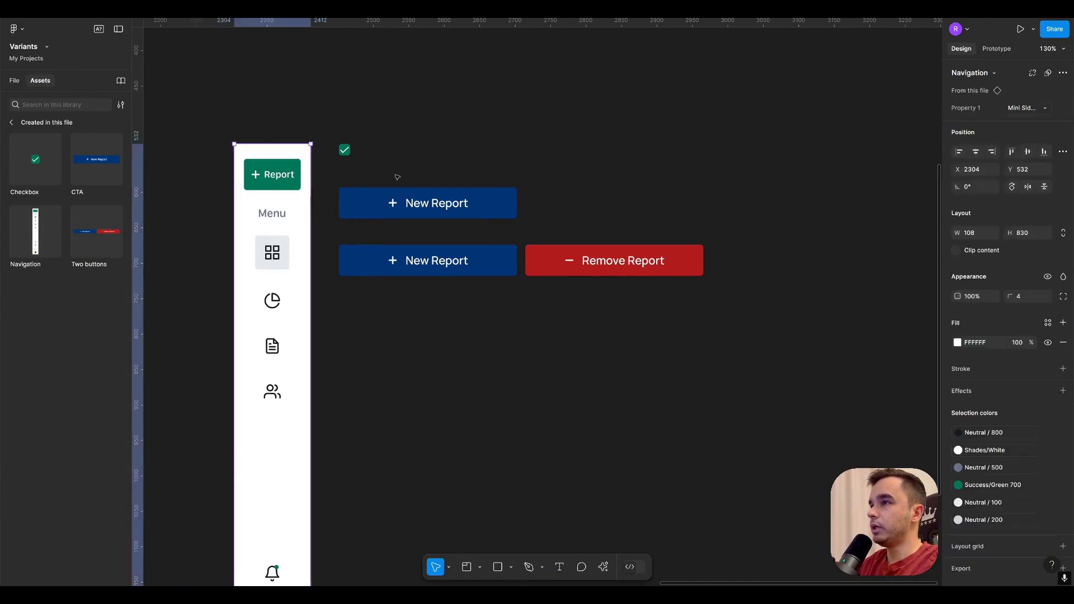
{"action": "scroll", "coordinate": [477, 139], "scroll_direction": "down", "scroll_amount": 5}
{"action": "scroll", "coordinate": [400, 227], "scroll_direction": "up", "scroll_amount": 2}
{"action": "left_click_drag", "start_coordinate": [400, 227], "coordinate": [449, 308]}
{"action": "left_click_drag", "start_coordinate": [495, 259], "coordinate": [443, 243]}
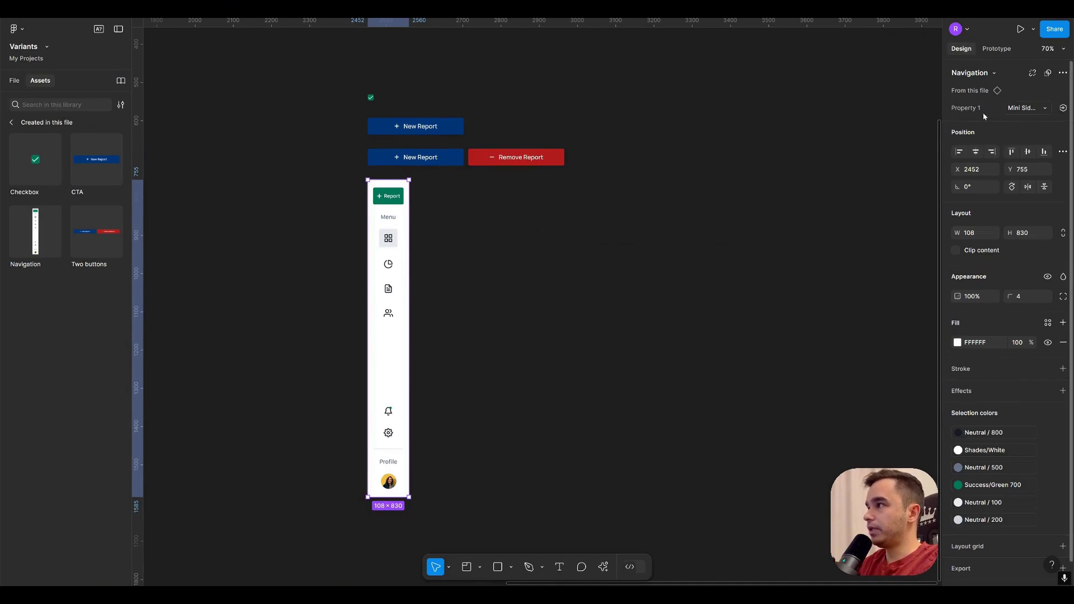
Toggle the Navigation instance between its Side Bar and Mini Side Bar variants, leaving it on Side Bar
{"action": "left_click", "coordinate": [1028, 108]}
{"action": "left_click", "coordinate": [1011, 121]}
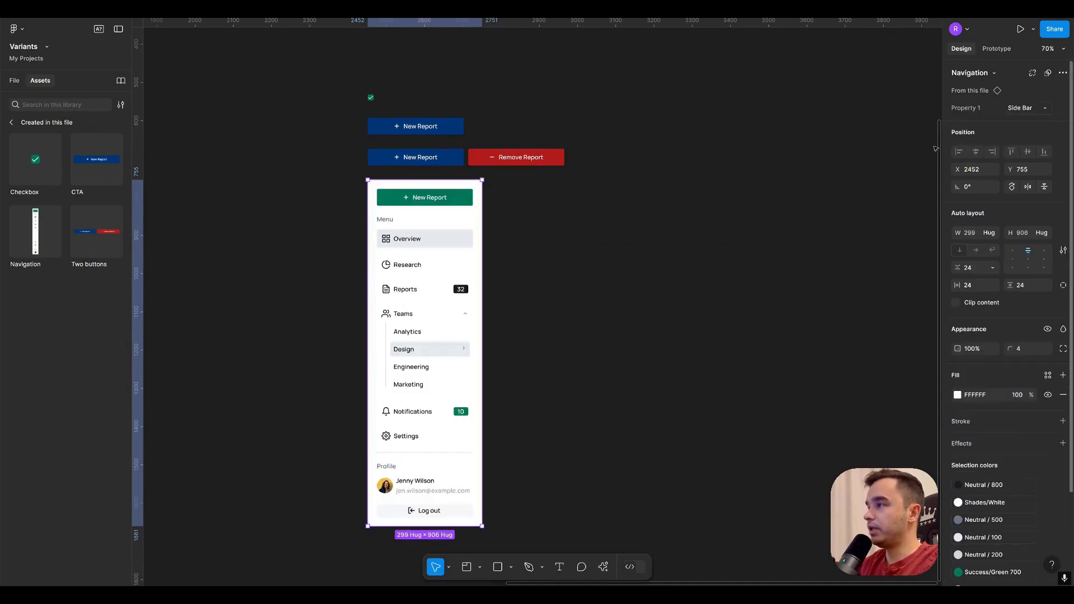
{"action": "left_click", "coordinate": [1024, 108]}
{"action": "left_click", "coordinate": [976, 96]}
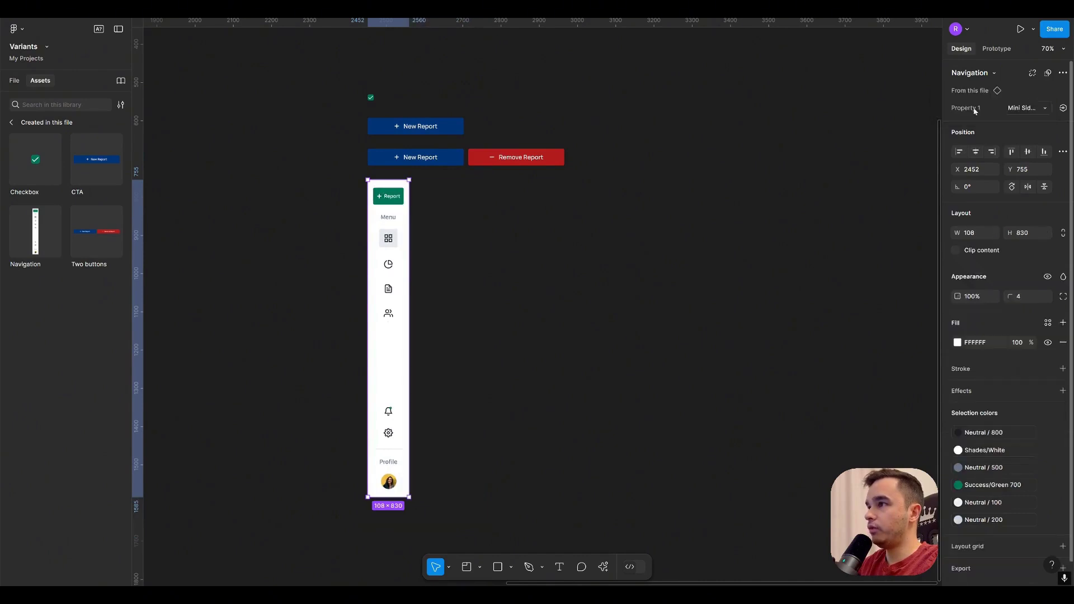
{"action": "left_click", "coordinate": [1024, 108]}
{"action": "left_click", "coordinate": [1012, 120]}
Switch the Two buttons instance above the side bar to the Inactive variant
{"action": "left_click", "coordinate": [441, 162]}
{"action": "scroll", "coordinate": [441, 162], "scroll_direction": "up", "scroll_amount": 5}
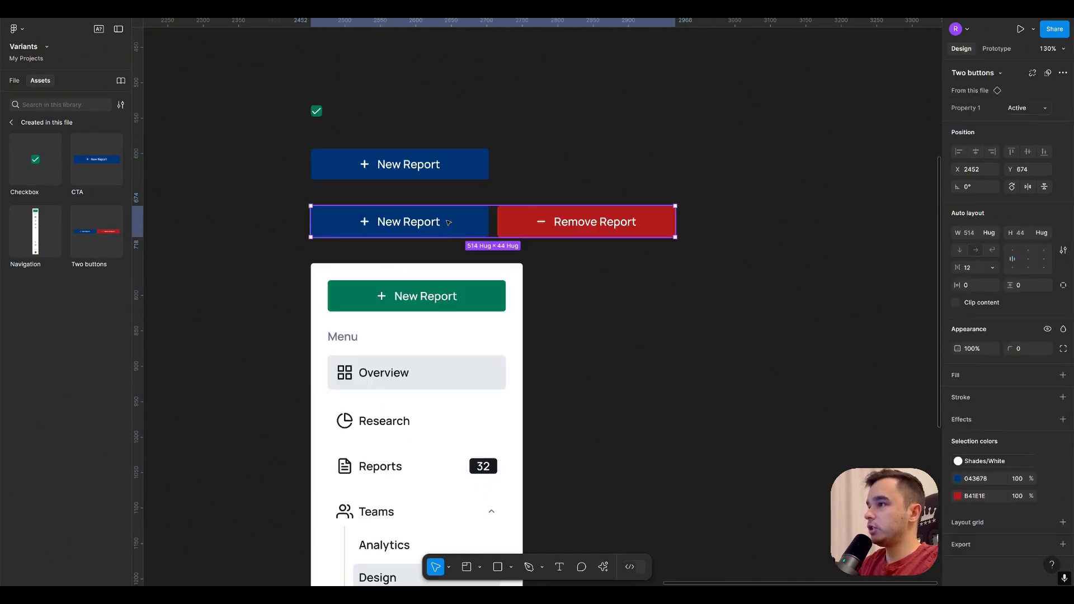
{"action": "left_click", "coordinate": [1029, 108]}
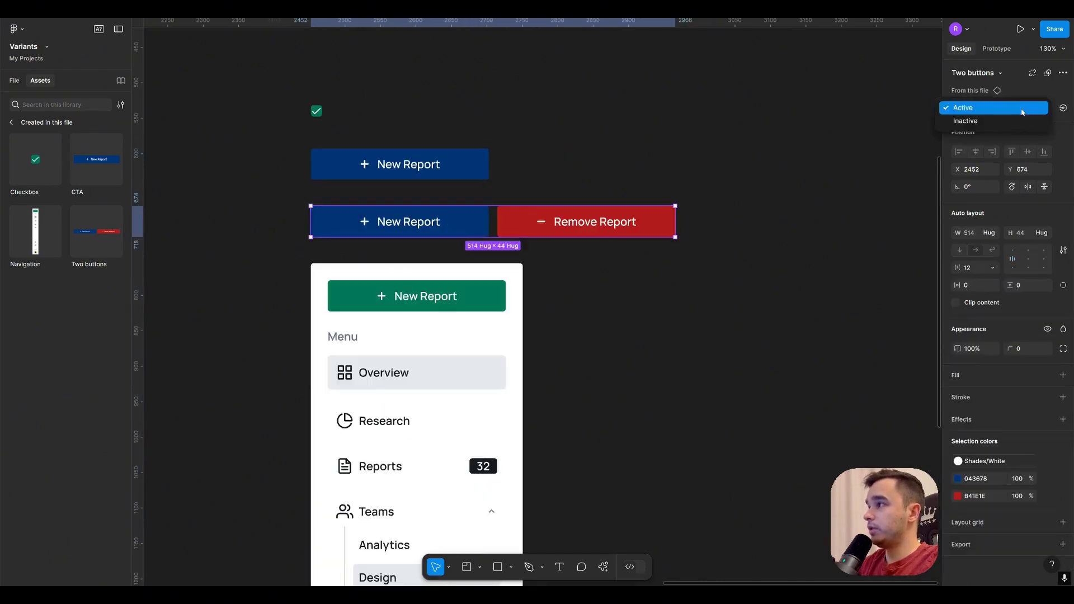
{"action": "left_click", "coordinate": [987, 121]}
Try out the variants of the single CTA button instance, ending on Negative, and deselect it
{"action": "left_click", "coordinate": [546, 175]}
{"action": "left_click", "coordinate": [483, 170]}
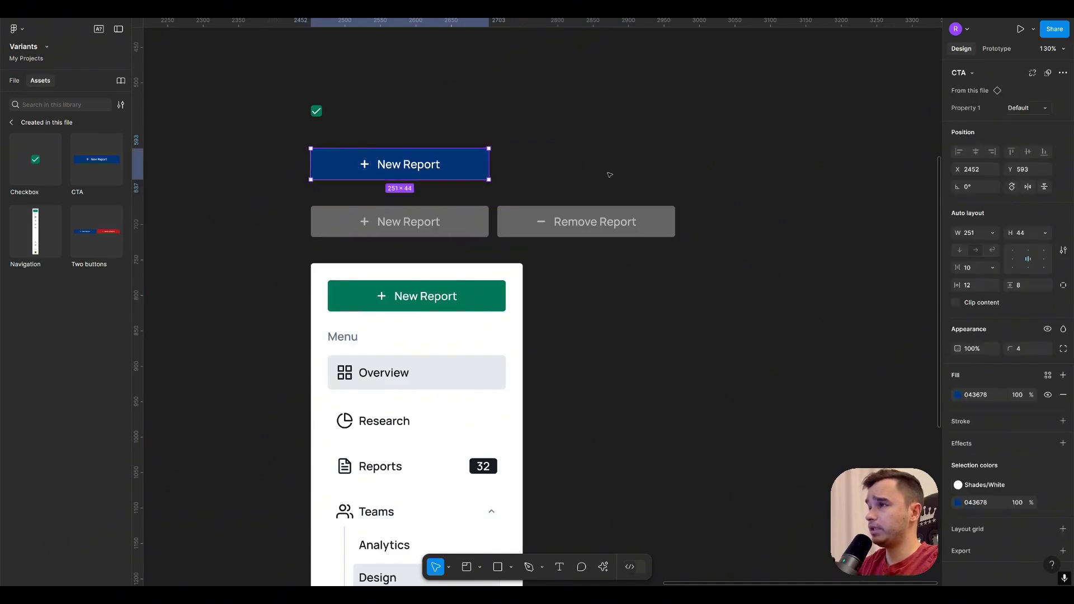
{"action": "left_click", "coordinate": [1028, 108]}
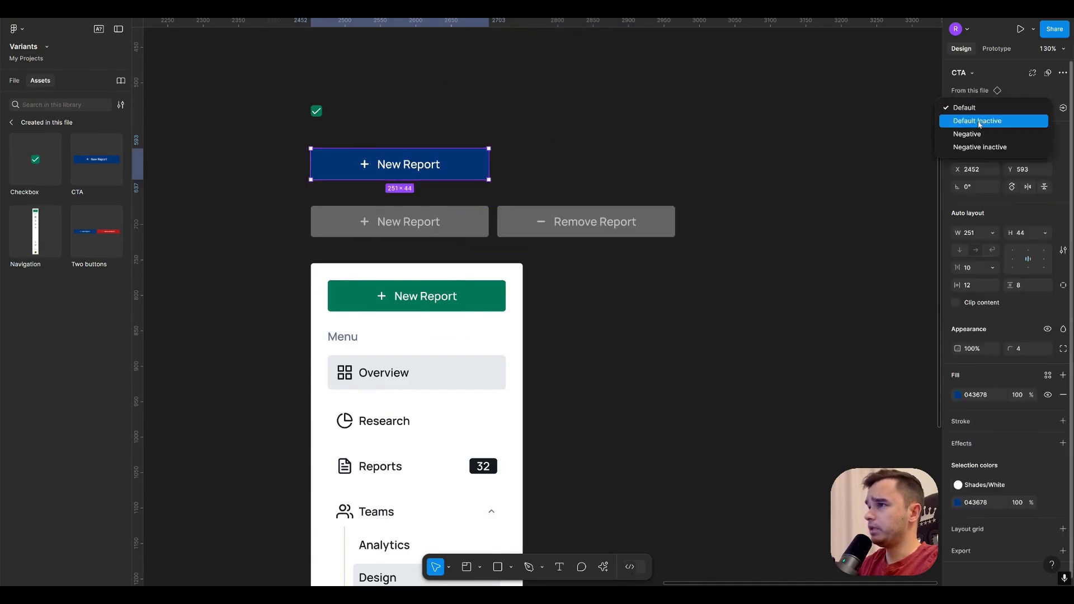
{"action": "left_click", "coordinate": [1027, 119]}
{"action": "left_click", "coordinate": [1028, 108]}
{"action": "left_click", "coordinate": [976, 121]}
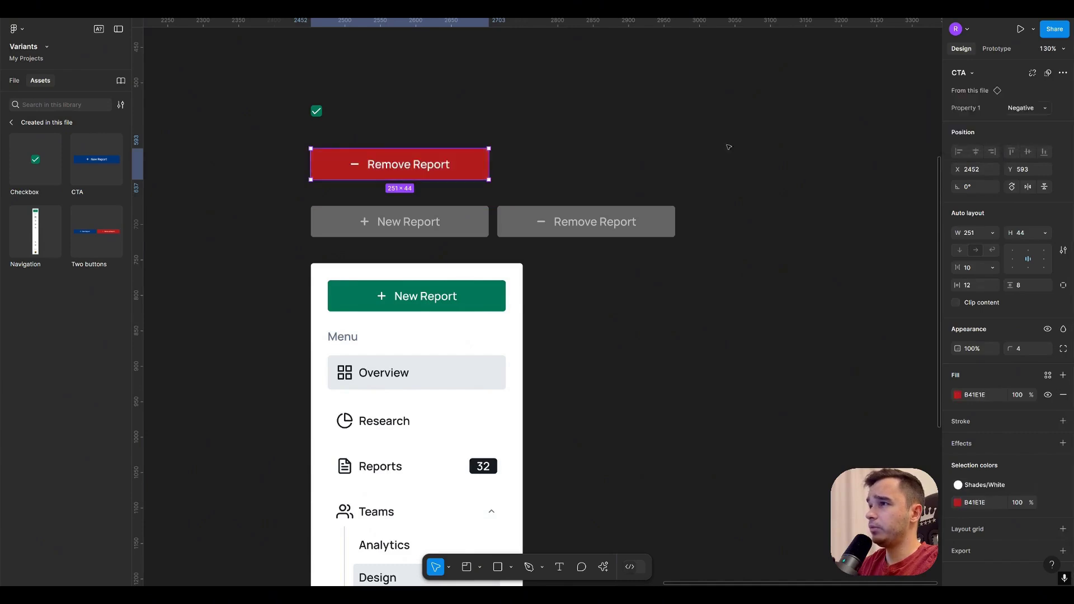
{"action": "left_click", "coordinate": [576, 125]}
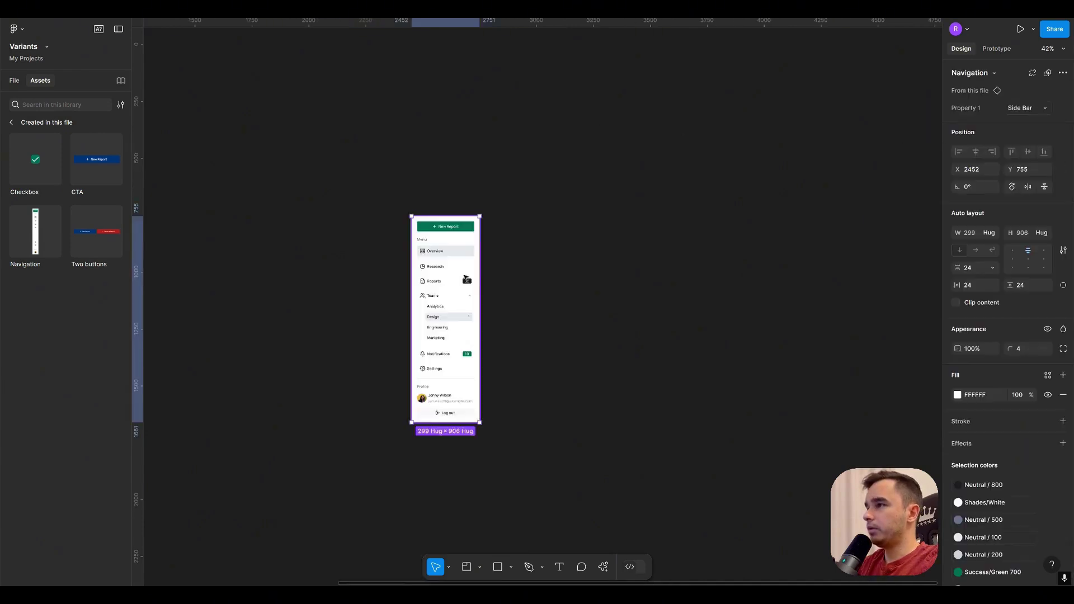
Duplicate the Side Bar navigation to its right and switch the copy to the Mini Side Bar variant
{"action": "left_click_drag", "start_coordinate": [452, 277], "coordinate": [536, 277]}
{"action": "left_click", "coordinate": [1032, 109]}
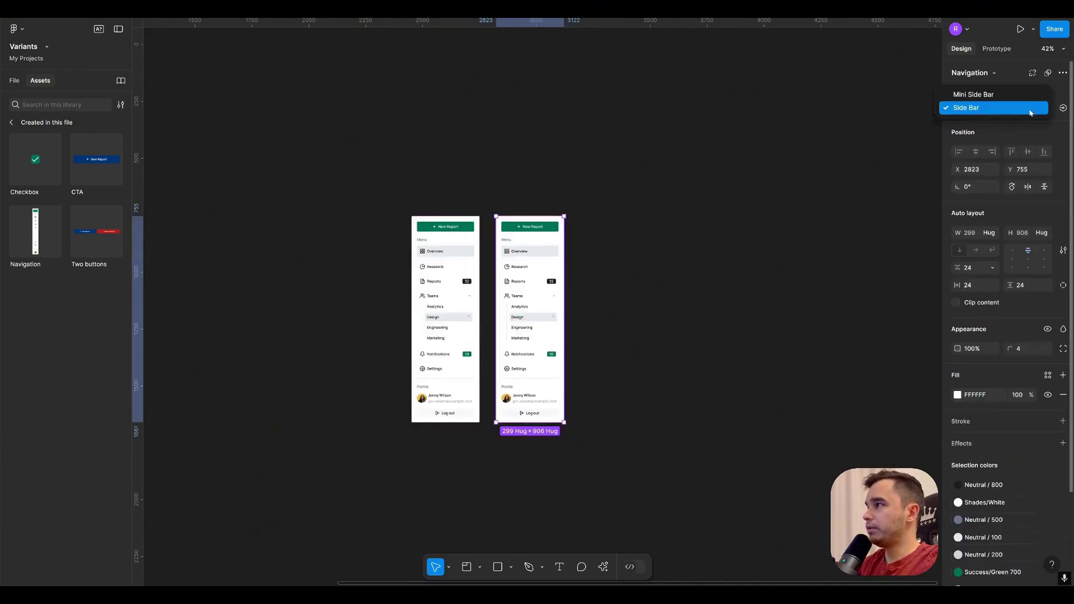
{"action": "left_click", "coordinate": [999, 96]}
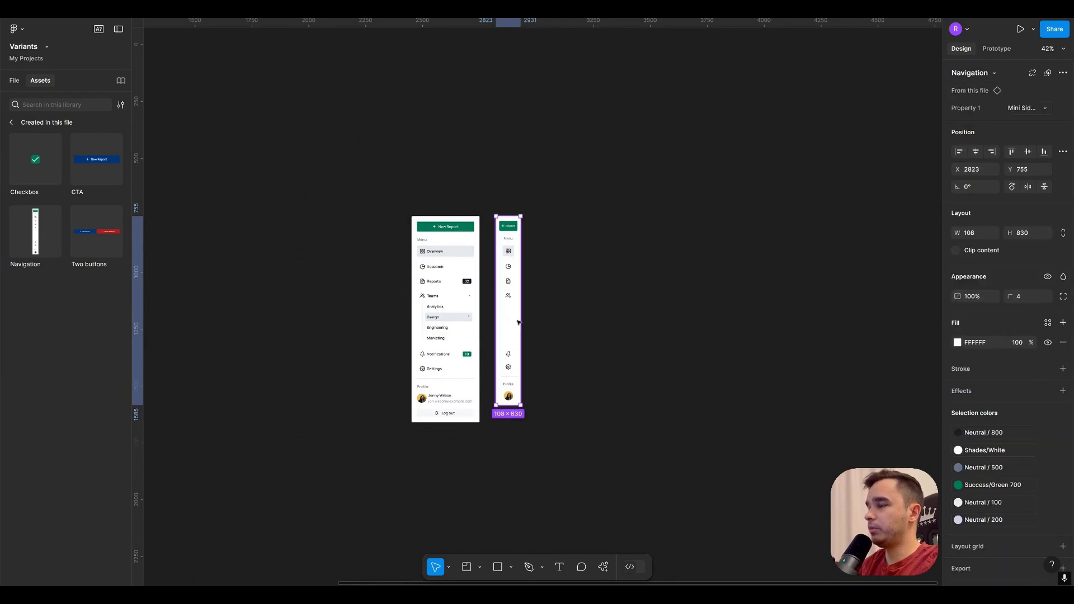
Detach both the full and the mini Navigation instances from their main component
{"action": "scroll", "coordinate": [508, 328], "scroll_direction": "up", "scroll_amount": 5}
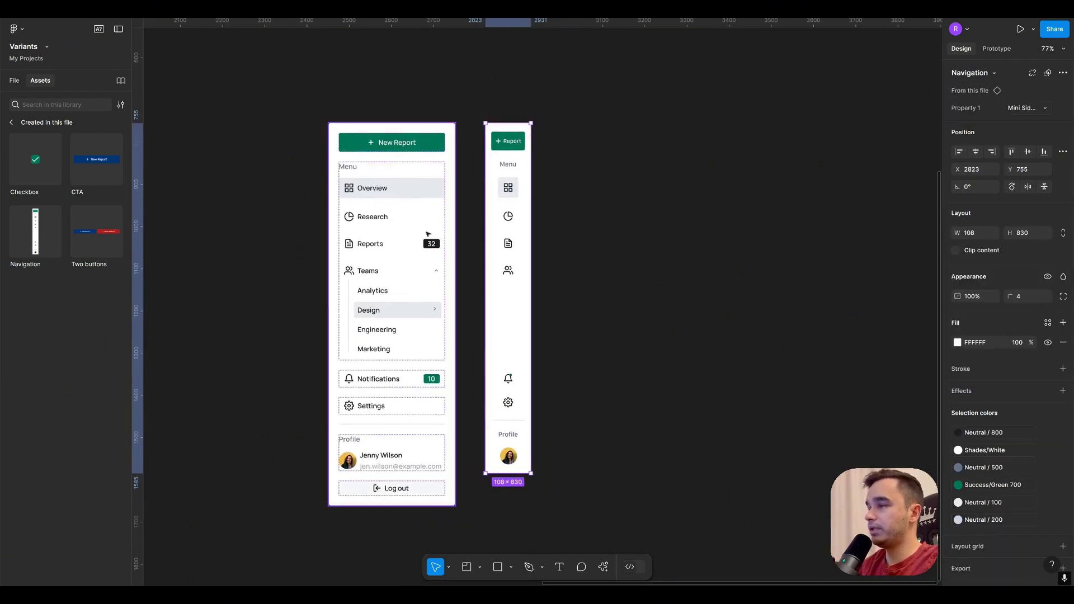
{"action": "scroll", "coordinate": [419, 229], "scroll_direction": "down", "scroll_amount": 1}
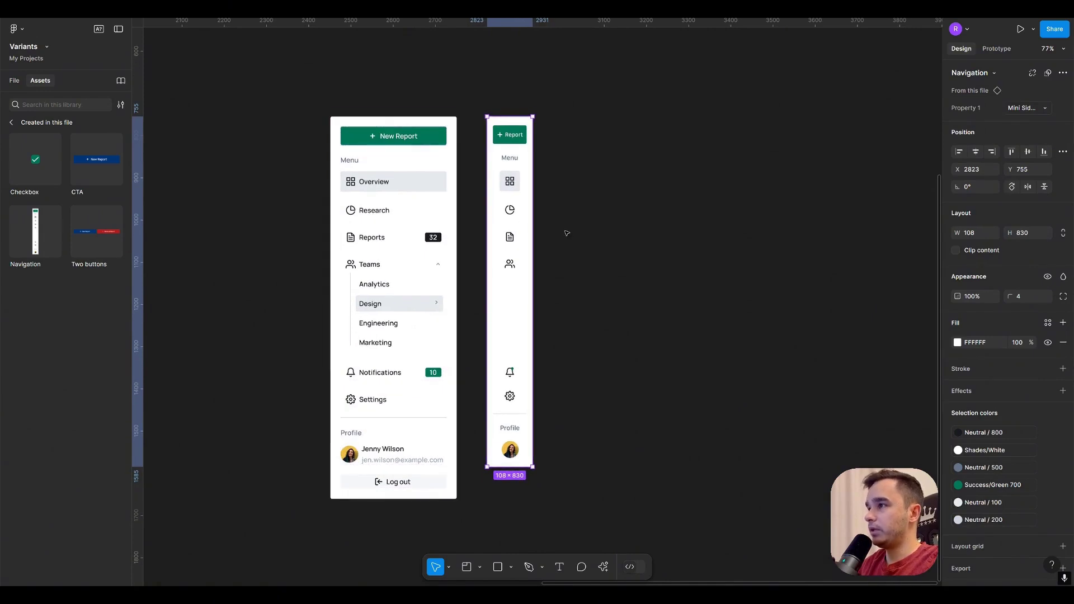
{"action": "left_click", "coordinate": [420, 209]}
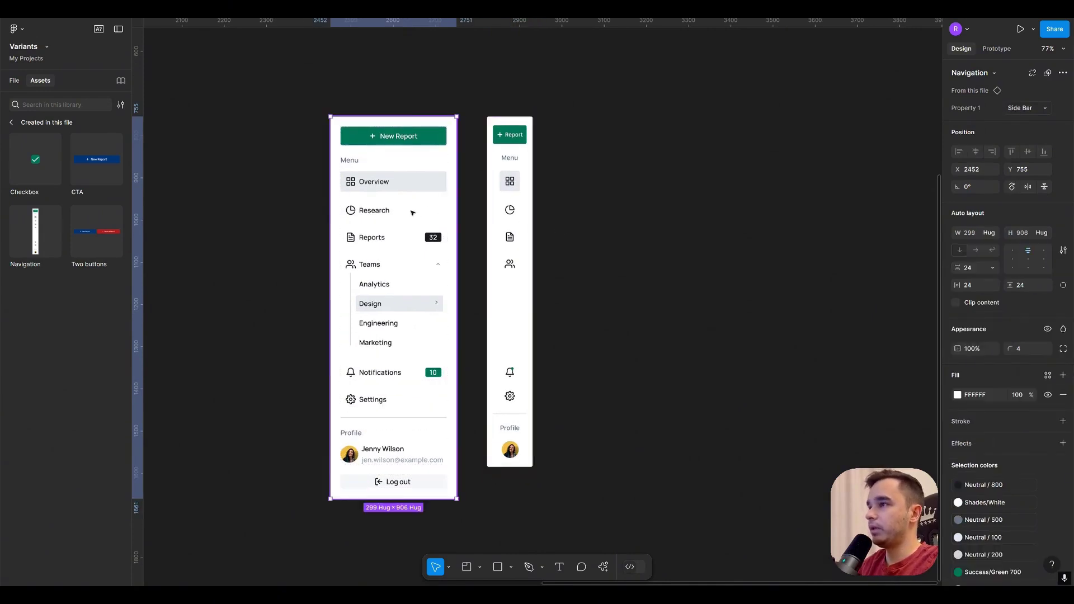
{"action": "right_click", "coordinate": [413, 211]}
{"action": "left_click", "coordinate": [466, 428]}
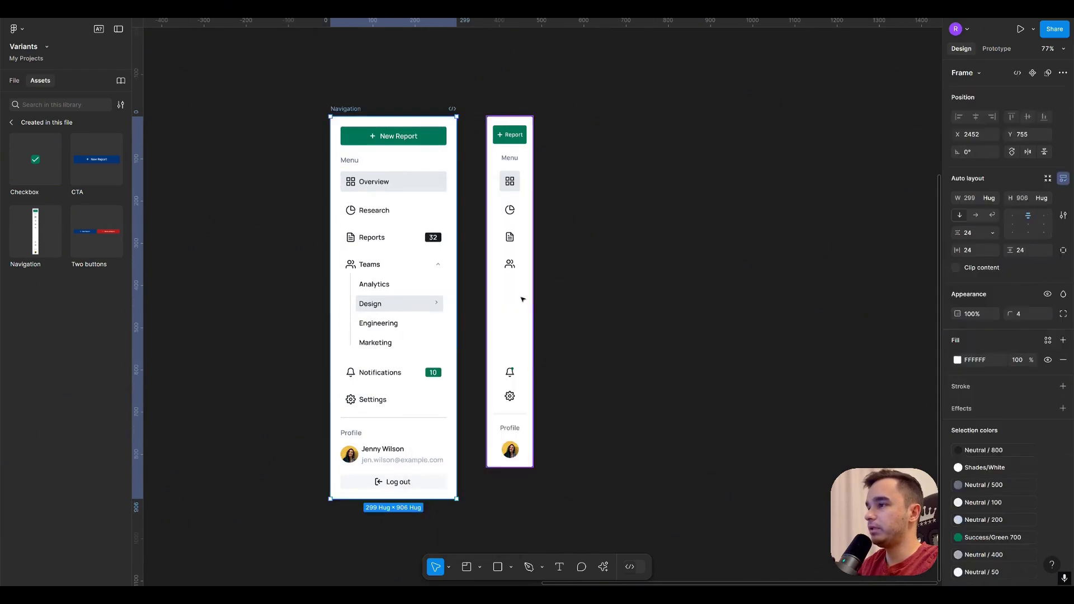
{"action": "left_click", "coordinate": [523, 224]}
{"action": "right_click", "coordinate": [523, 224]}
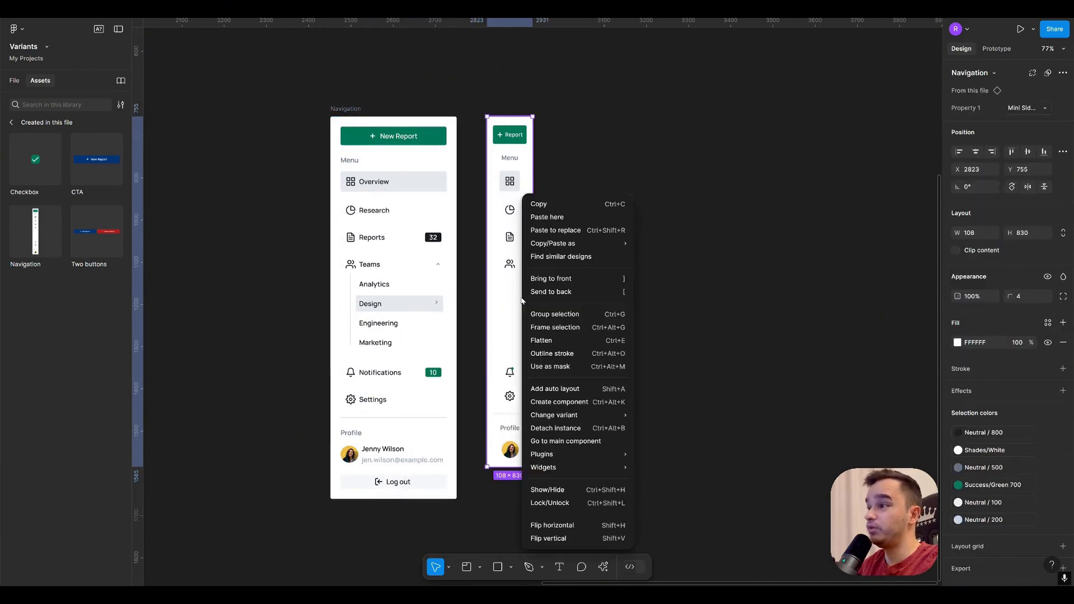
{"action": "left_click", "coordinate": [560, 429]}
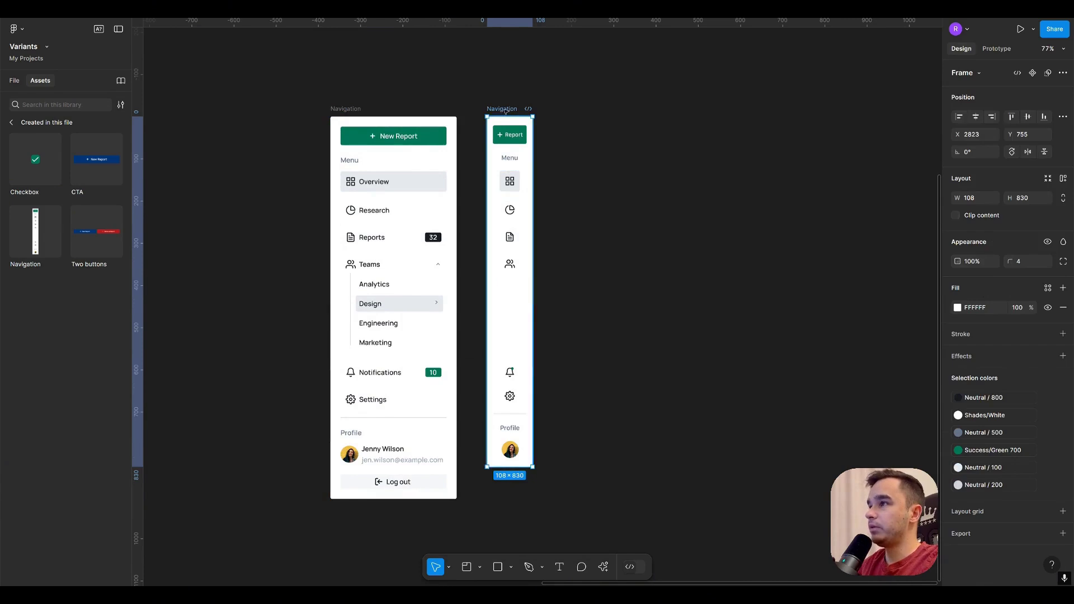
Move the detached narrow Navigation frame to the left of the full-width one
{"action": "left_click_drag", "start_coordinate": [505, 111], "coordinate": [284, 110]}
{"action": "left_click", "coordinate": [310, 74]}
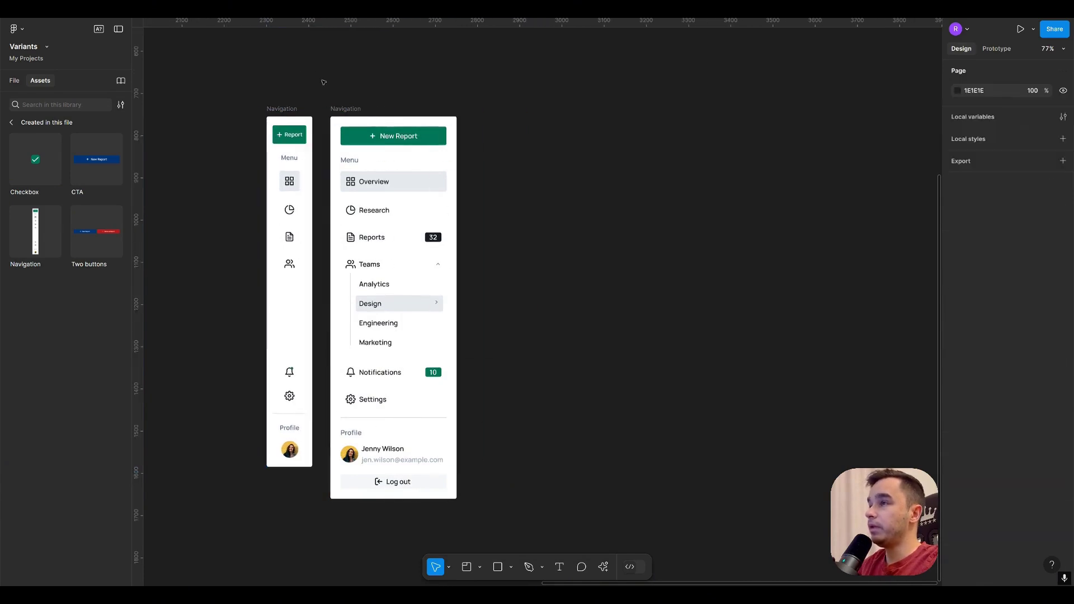
{"action": "scroll", "coordinate": [329, 84], "scroll_direction": "left", "scroll_amount": 3}
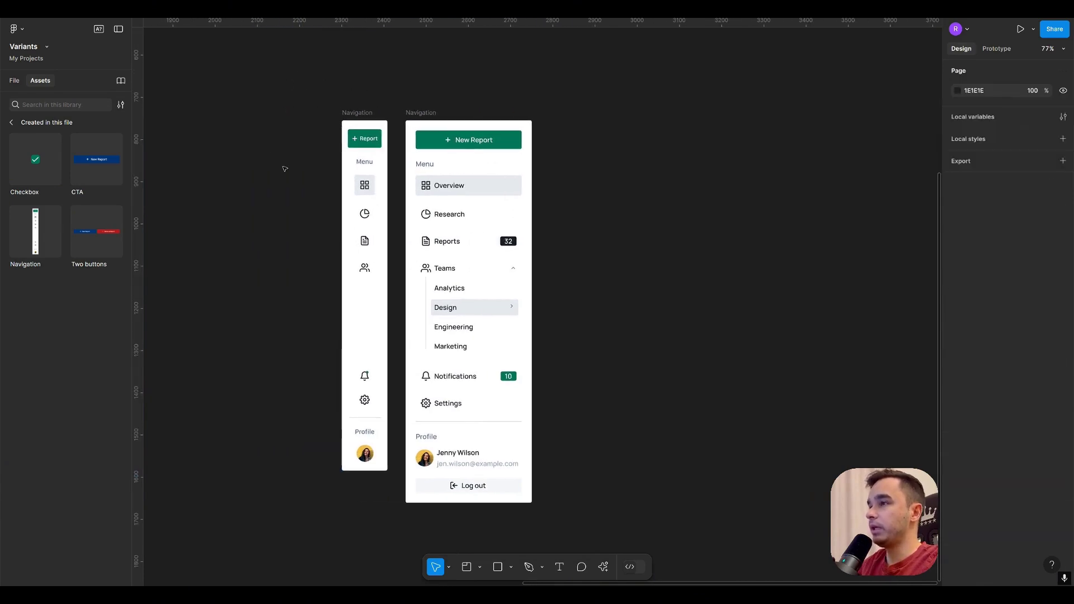
{"action": "scroll", "coordinate": [245, 177], "scroll_direction": "right", "scroll_amount": 2}
{"action": "scroll", "coordinate": [245, 177], "scroll_direction": "down", "scroll_amount": 1}
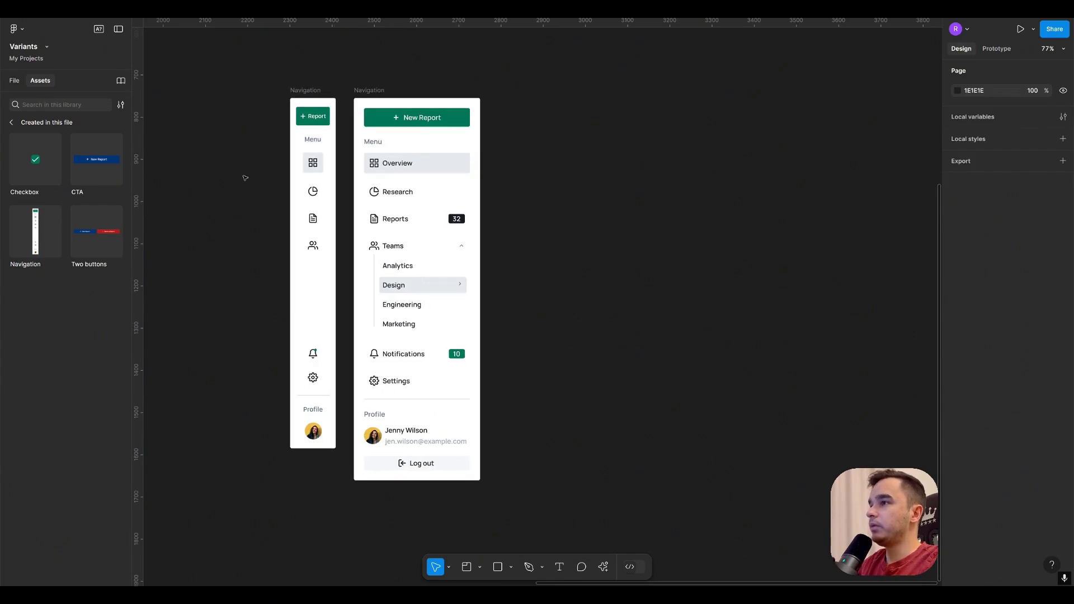
Combine the narrow and full-width Navigation frames into one component set
{"action": "left_click", "coordinate": [308, 91]}
{"action": "left_click_drag", "start_coordinate": [258, 76], "coordinate": [520, 521]}
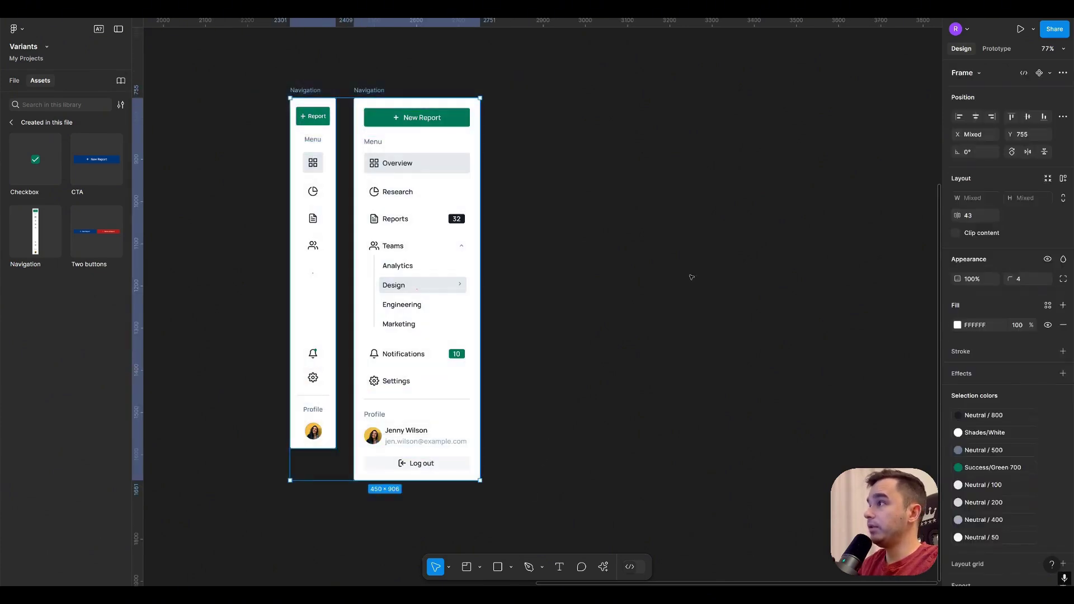
{"action": "left_click", "coordinate": [1050, 75]}
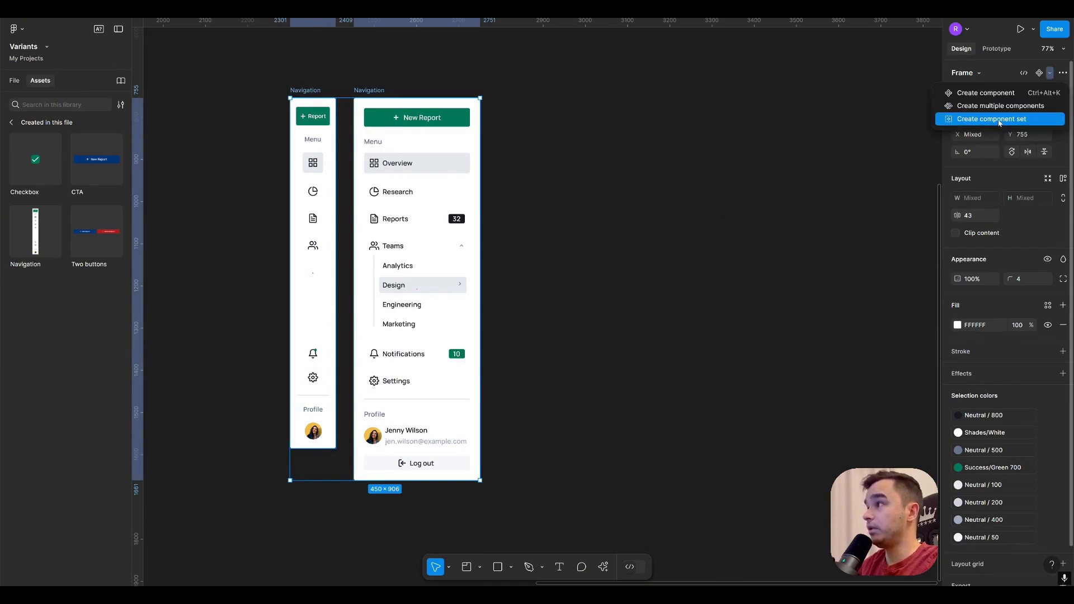
{"action": "left_click", "coordinate": [1000, 119]}
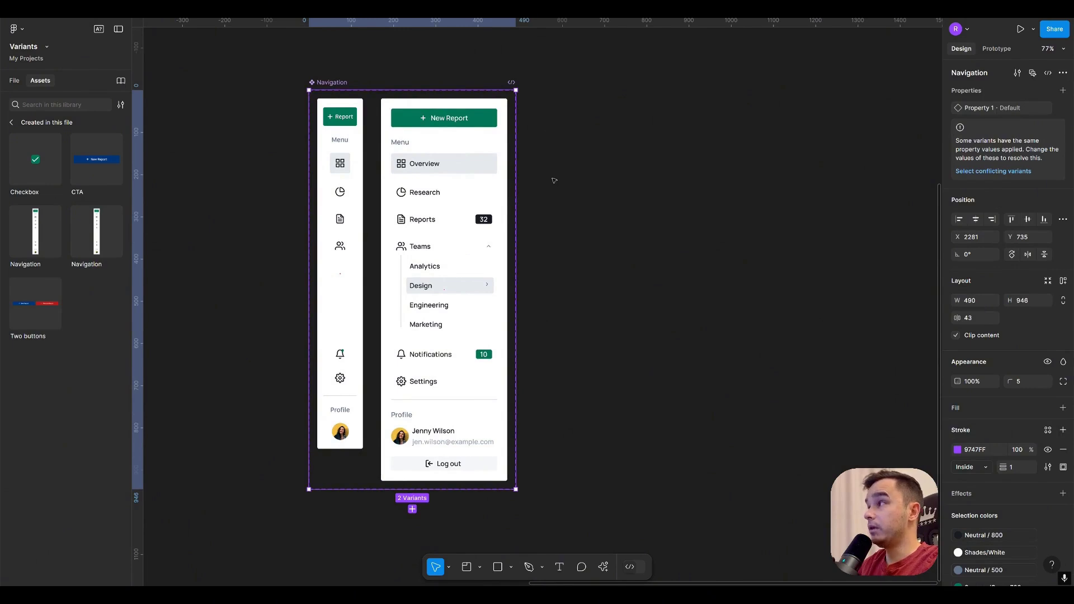
{"action": "left_click", "coordinate": [554, 179]}
Rename the variant property of the new Navigation component set to Version
{"action": "left_click", "coordinate": [339, 121]}
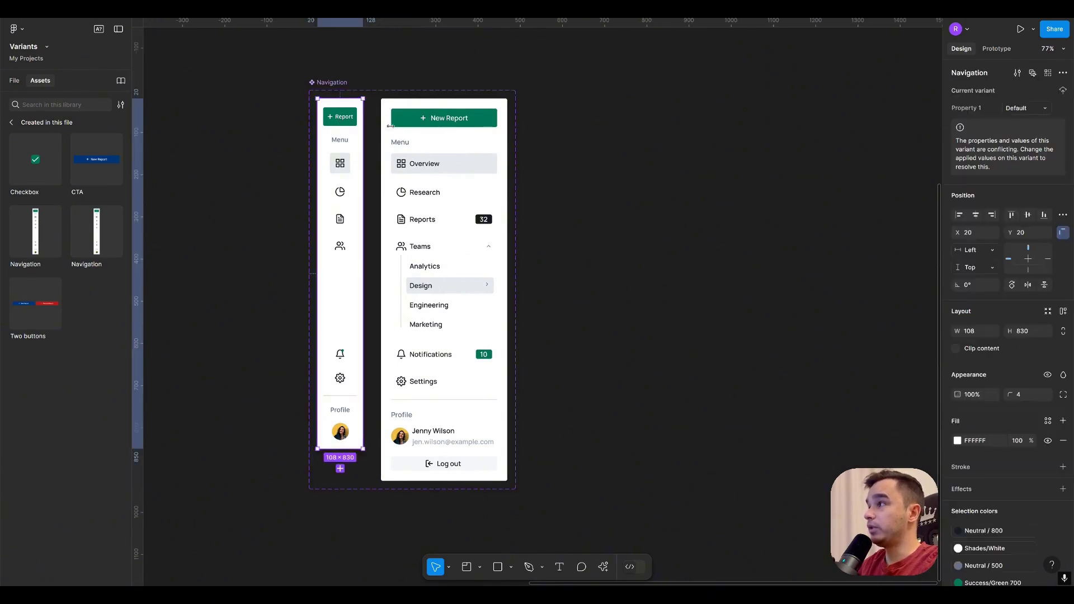
{"action": "double_click", "coordinate": [975, 110]}
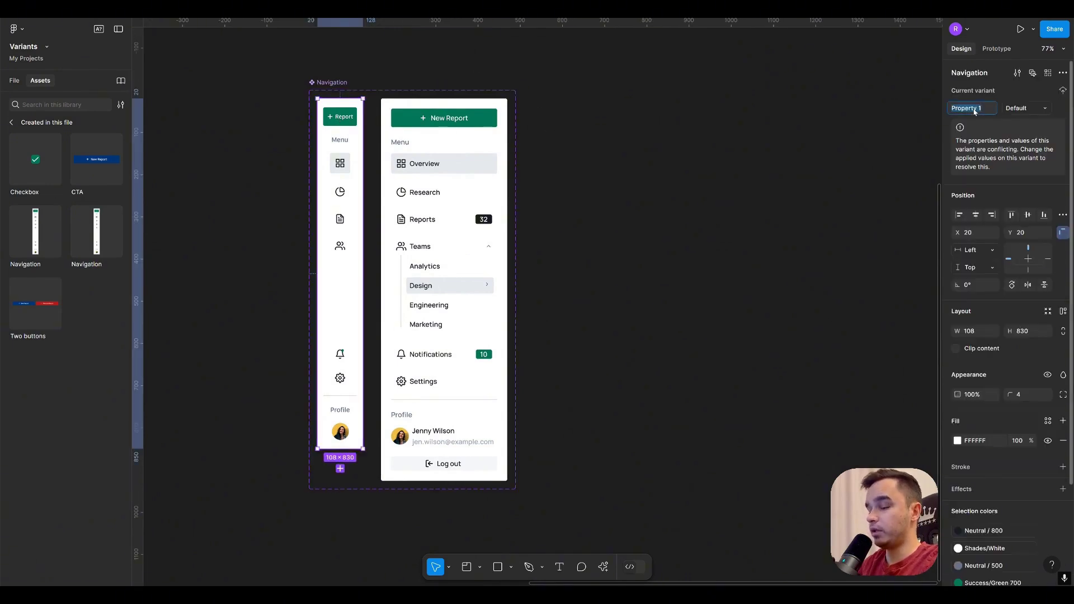
{"action": "type", "text": "Version"}
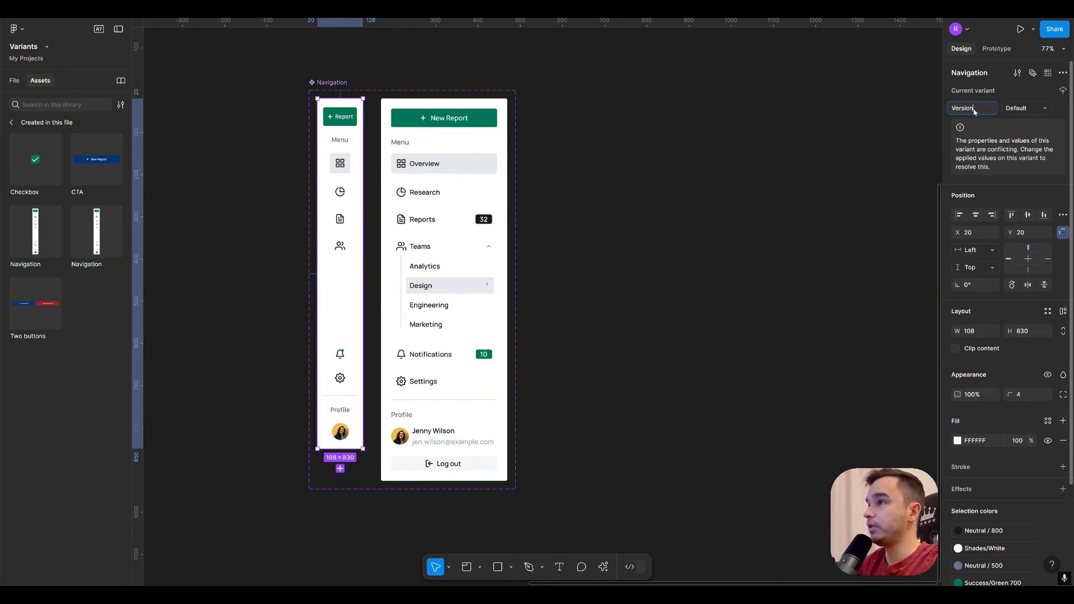
{"action": "key", "text": "Return"}
Set the narrow variant's Version value to Compact
{"action": "double_click", "coordinate": [1022, 109]}
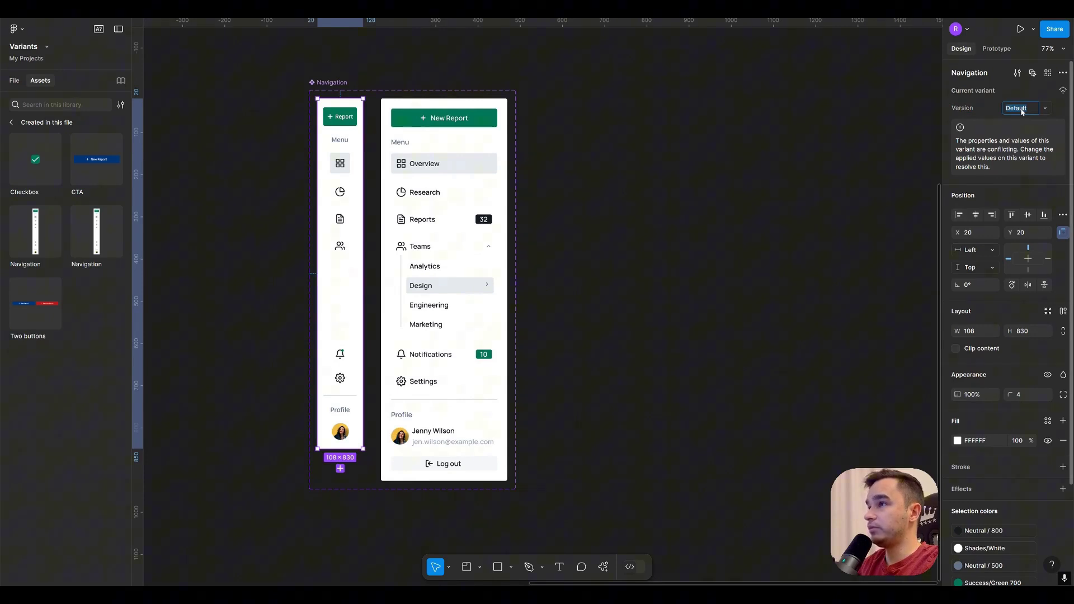
{"action": "type", "text": "Collapsed"}
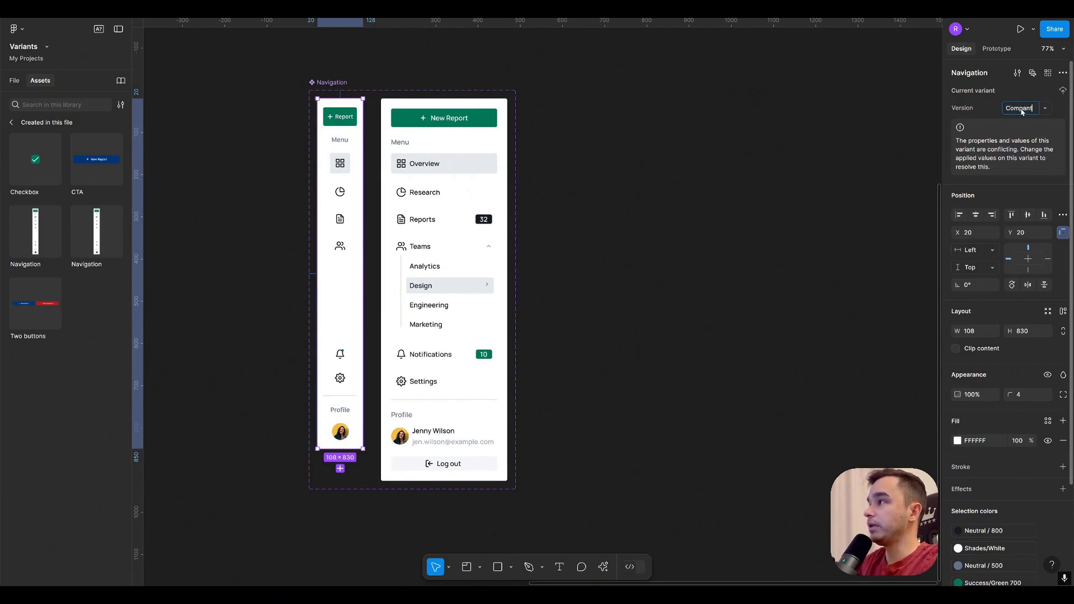
{"action": "left_click", "coordinate": [475, 190]}
{"action": "left_click", "coordinate": [253, 192]}
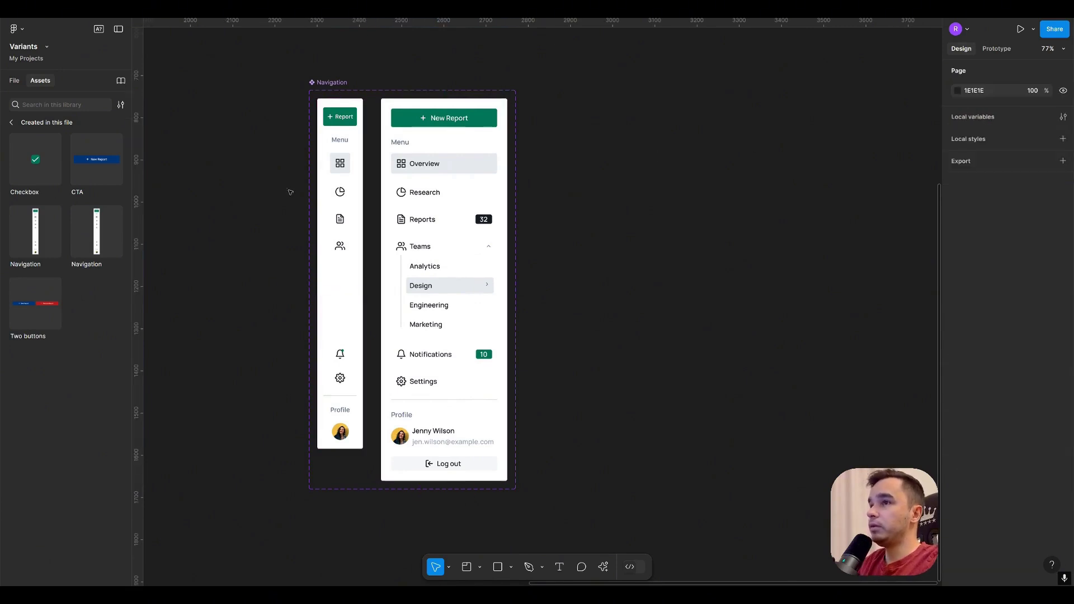
Rename the new component set as Nav menu
{"action": "double_click", "coordinate": [331, 82]}
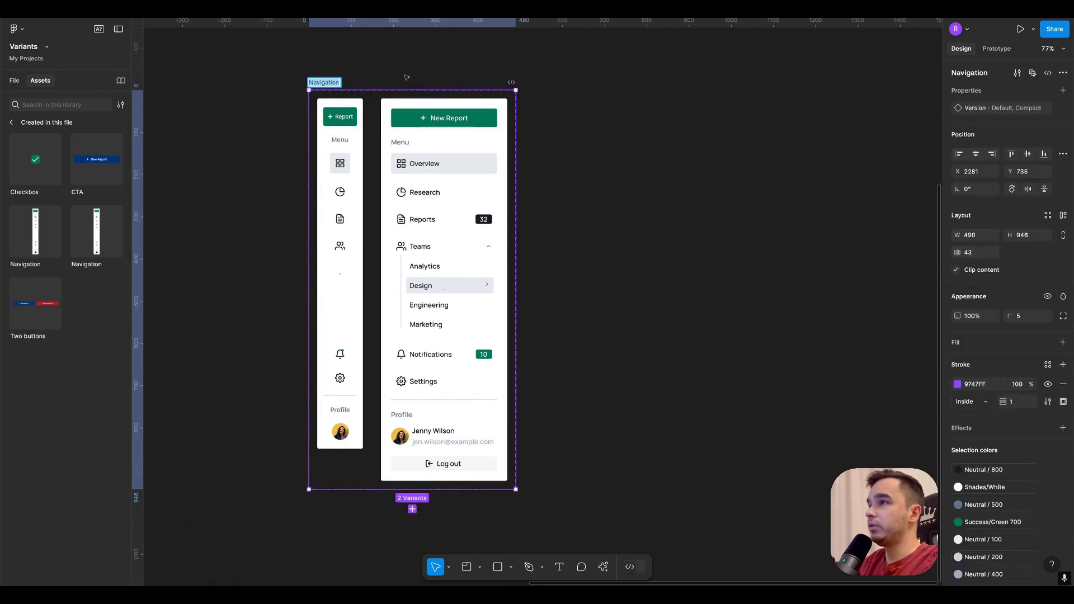
{"action": "type", "text": "Nav menu"}
{"action": "left_click", "coordinate": [414, 73]}
Check the file's layers and the assets created in this file for the Nav menu component
{"action": "left_click", "coordinate": [14, 80]}
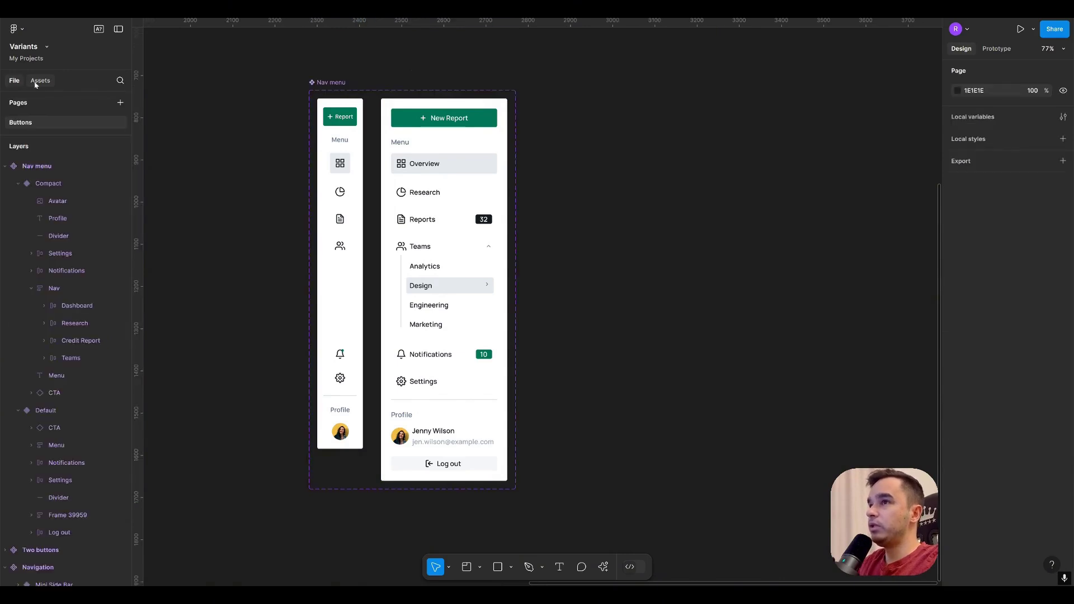
{"action": "left_click", "coordinate": [41, 81]}
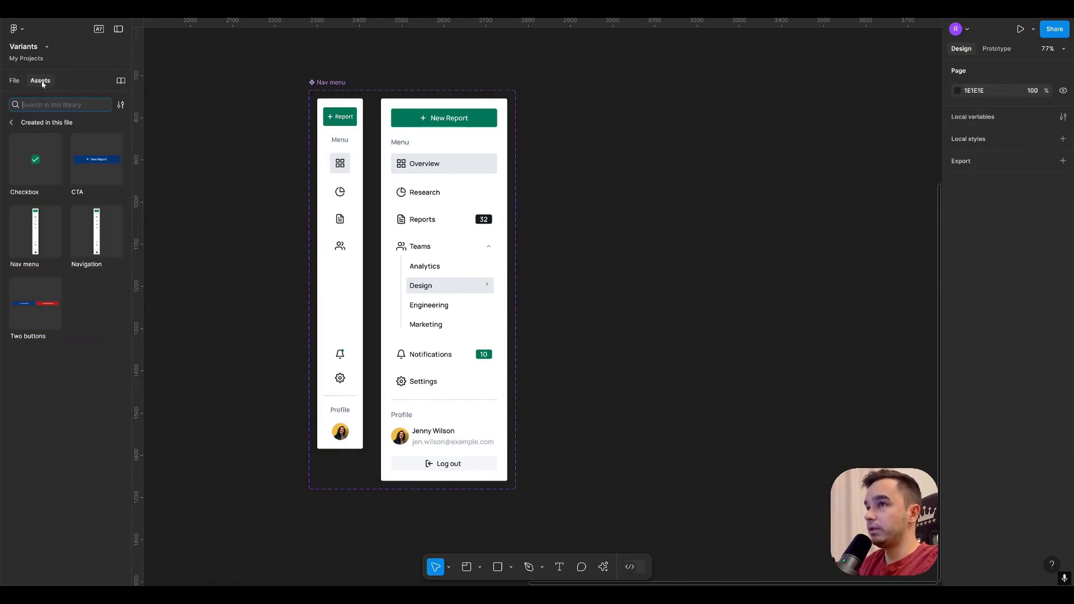
{"action": "left_click", "coordinate": [122, 106]}
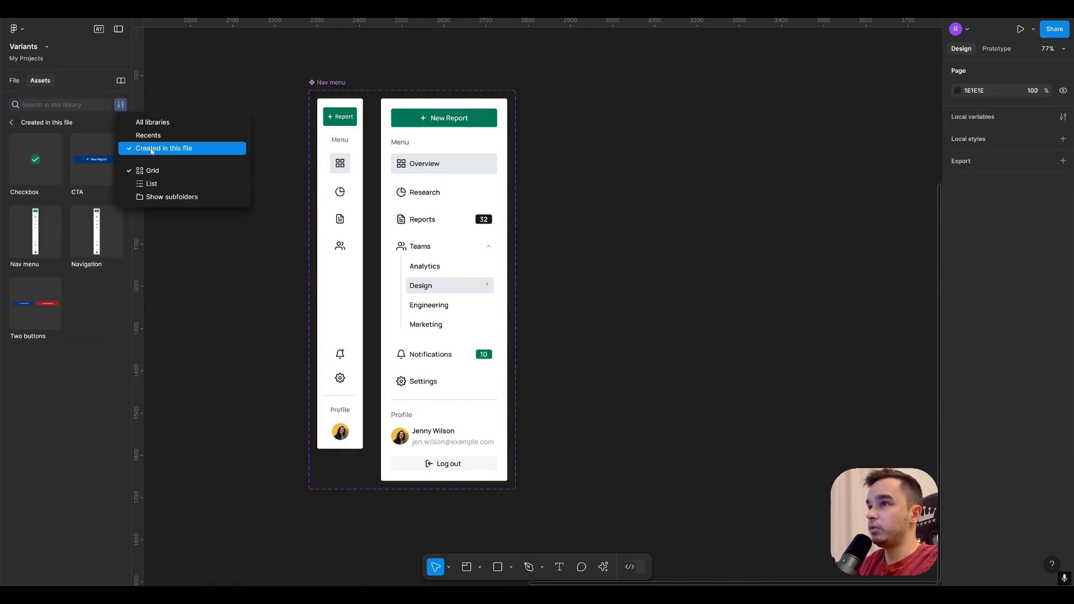
{"action": "left_click", "coordinate": [188, 149]}
{"action": "mouse_move", "coordinate": [91, 242]}
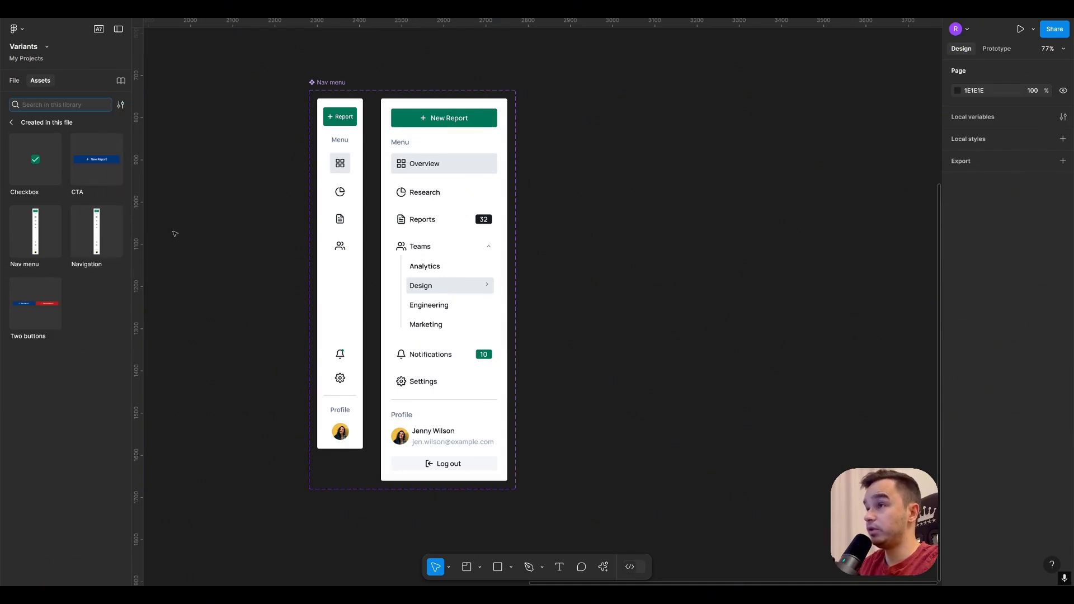
Place an instance of the Nav menu component on the empty canvas beside its component set
{"action": "mouse_move", "coordinate": [40, 253]}
{"action": "left_click_drag", "start_coordinate": [28, 235], "coordinate": [669, 225]}
{"action": "scroll", "coordinate": [512, 218], "scroll_direction": "down", "scroll_amount": 2}
{"action": "scroll", "coordinate": [670, 225], "scroll_direction": "right", "scroll_amount": 4}
{"action": "scroll", "coordinate": [458, 259], "scroll_direction": "right", "scroll_amount": 2}
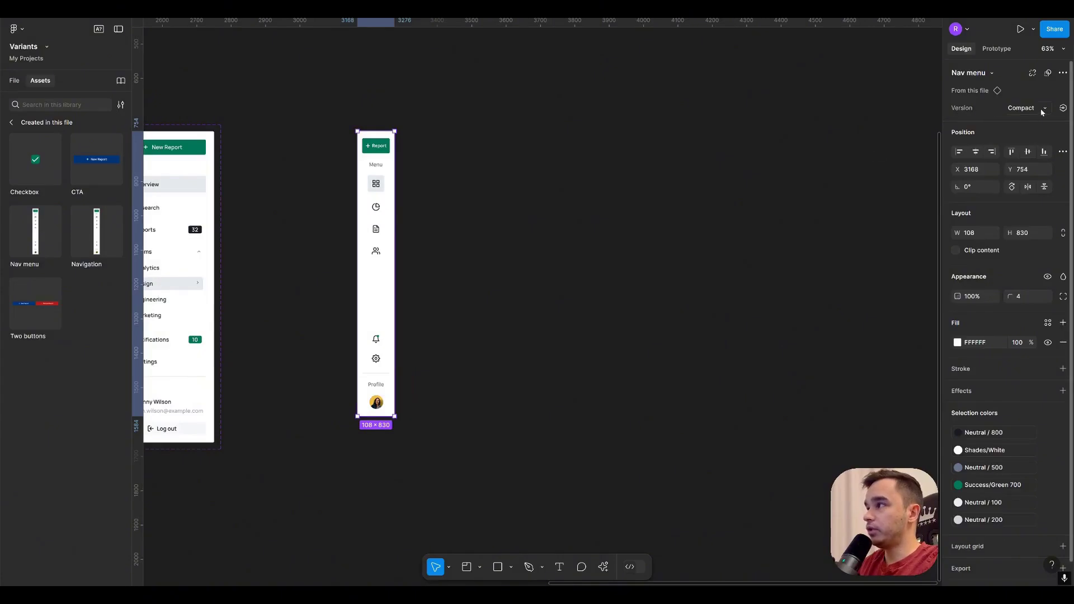
Switch the Nav menu instance's Version to Default and back to Compact
{"action": "left_click", "coordinate": [1015, 108]}
{"action": "left_click", "coordinate": [1020, 95]}
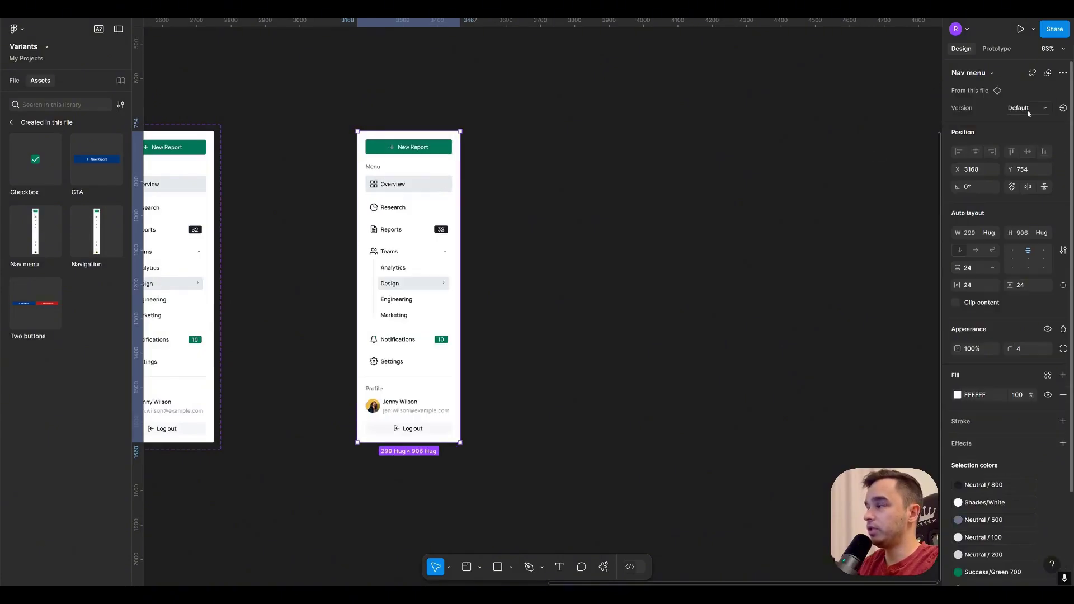
{"action": "left_click", "coordinate": [1028, 109]}
{"action": "left_click", "coordinate": [1031, 119]}
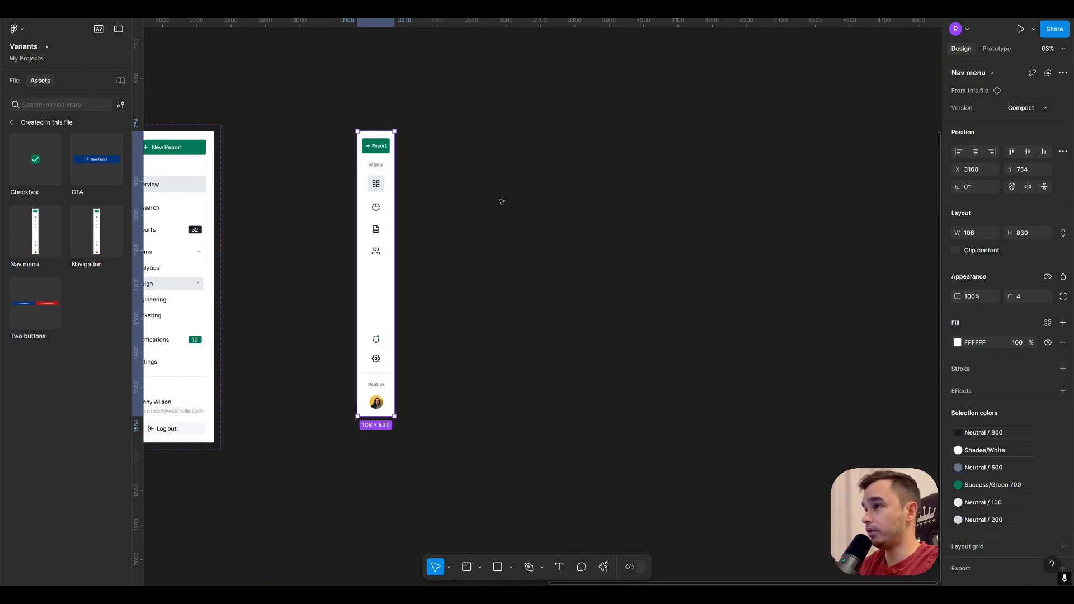
Delete the Nav menu instance from the canvas
{"action": "scroll", "coordinate": [459, 207], "scroll_direction": "left", "scroll_amount": 2}
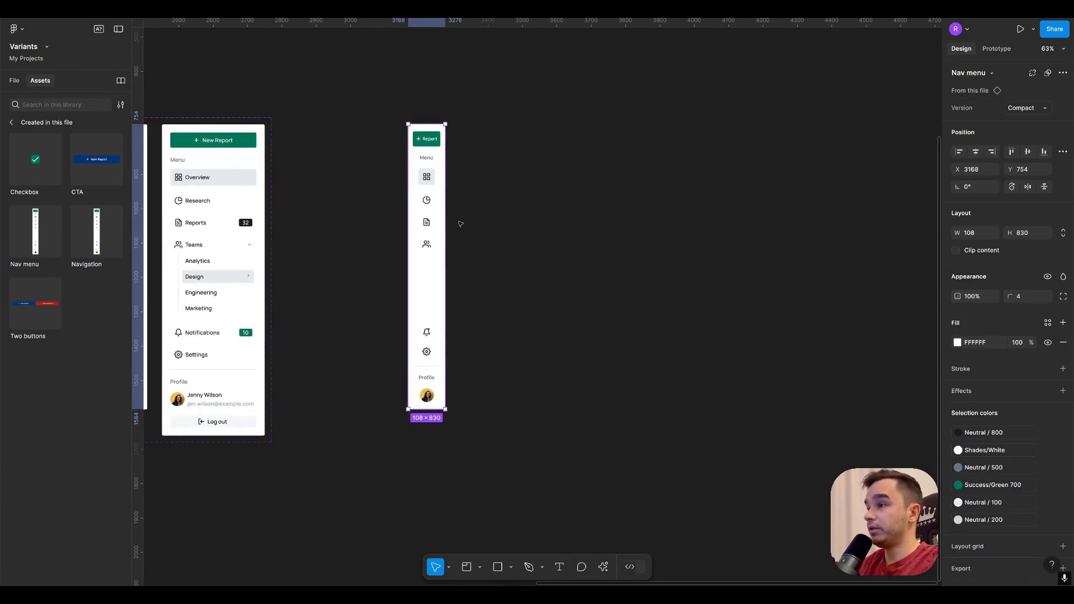
{"action": "scroll", "coordinate": [475, 224], "scroll_direction": "left", "scroll_amount": 2}
{"action": "key", "text": "Delete"}
Place an instance of CTA beside its component set and an instance of Two buttons directly below it
{"action": "scroll", "coordinate": [413, 250], "scroll_direction": "down", "scroll_amount": 3}
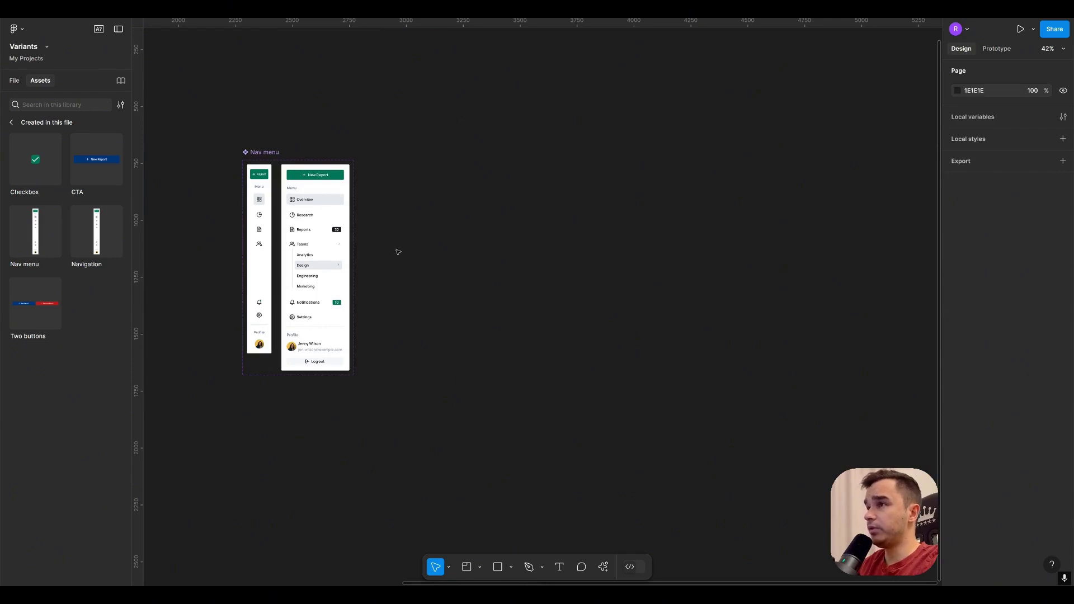
{"action": "left_click_drag", "start_coordinate": [396, 251], "coordinate": [690, 290]}
{"action": "left_click_drag", "start_coordinate": [235, 239], "coordinate": [466, 355]}
{"action": "scroll", "coordinate": [363, 163], "scroll_direction": "up", "scroll_amount": 5}
{"action": "left_click_drag", "start_coordinate": [472, 165], "coordinate": [408, 144]}
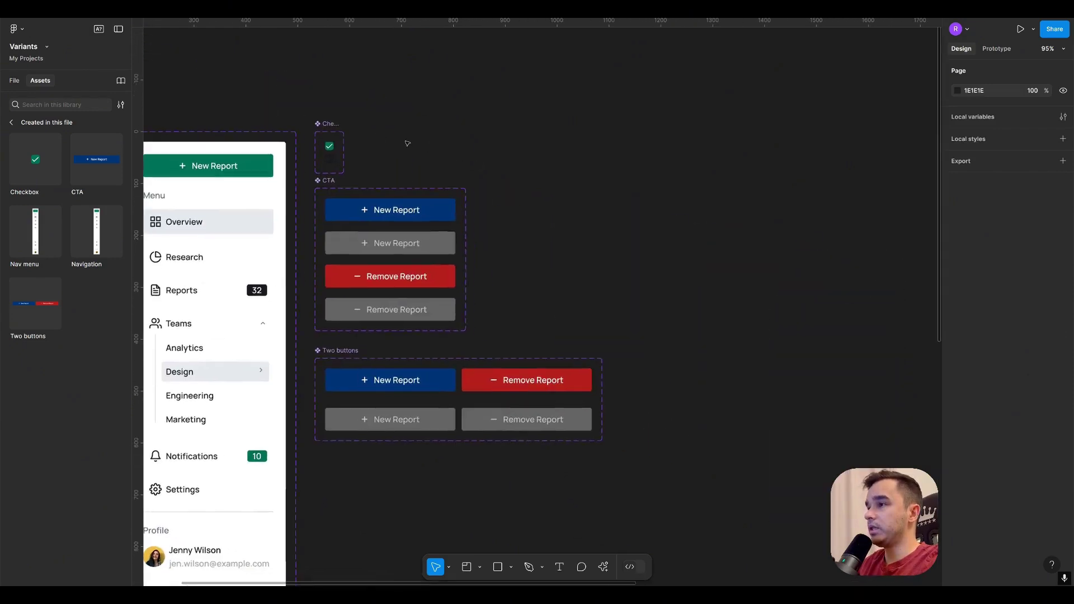
{"action": "scroll", "coordinate": [446, 149], "scroll_direction": "right", "scroll_amount": 2}
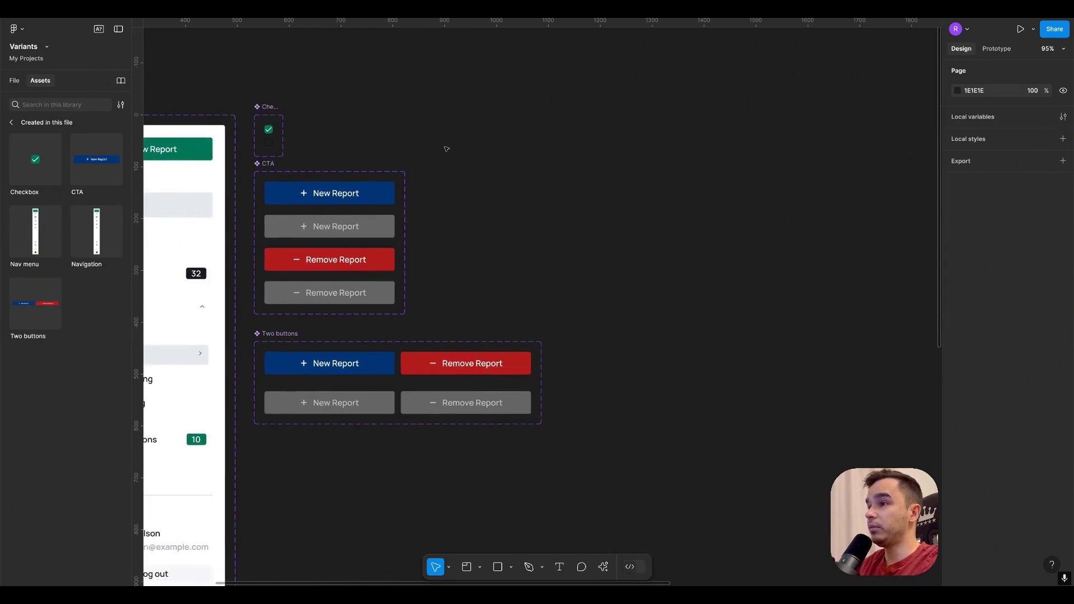
{"action": "scroll", "coordinate": [483, 204], "scroll_direction": "right", "scroll_amount": 2}
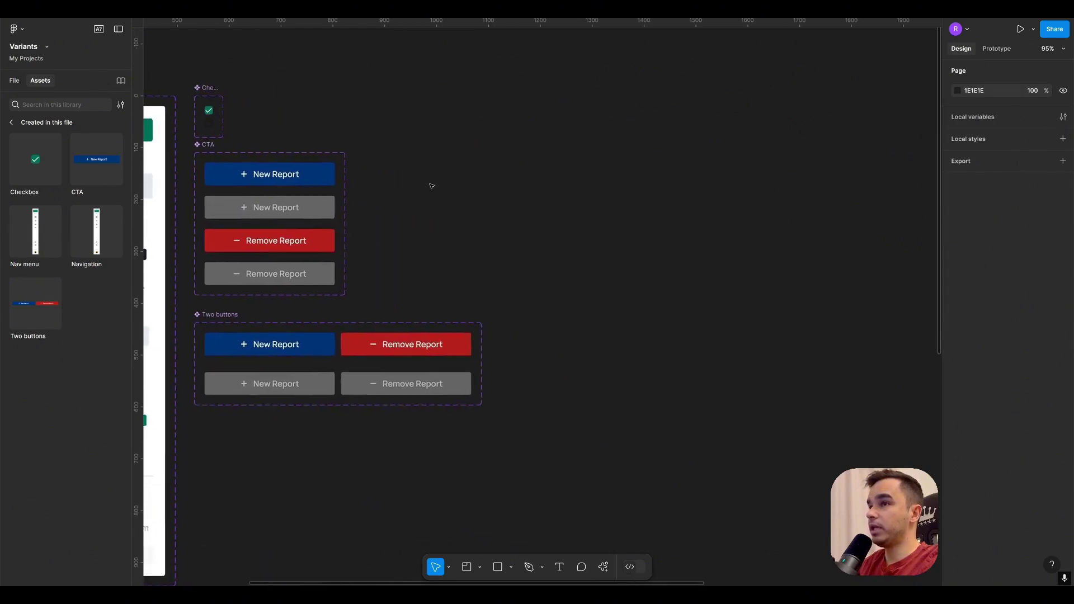
{"action": "left_click_drag", "start_coordinate": [96, 160], "coordinate": [631, 219]}
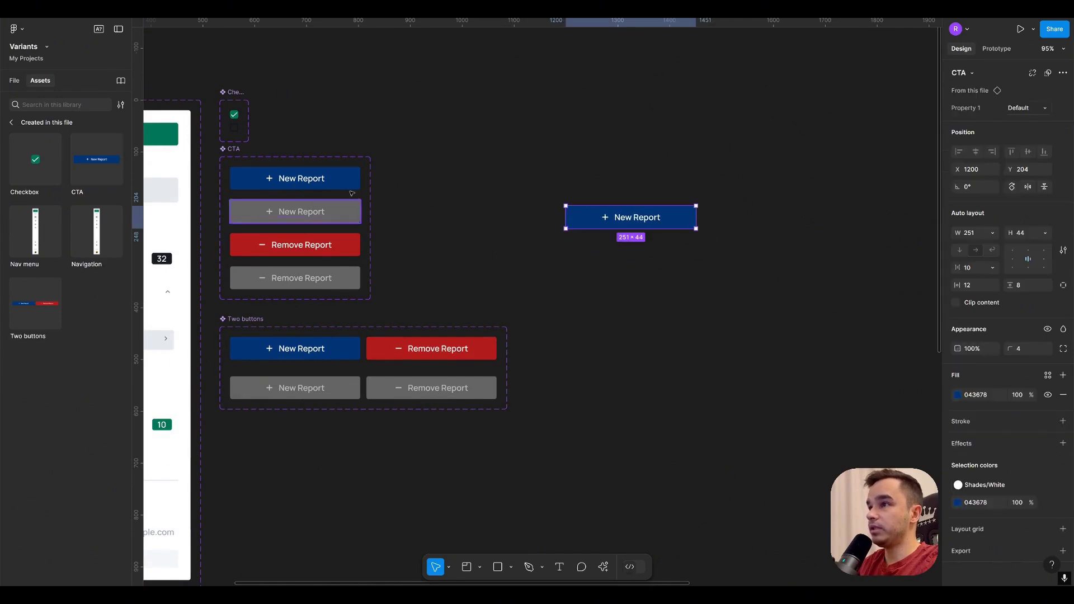
{"action": "scroll", "coordinate": [479, 220], "scroll_direction": "right", "scroll_amount": 1}
{"action": "left_click_drag", "start_coordinate": [36, 303], "coordinate": [570, 267]}
{"action": "scroll", "coordinate": [560, 280], "scroll_direction": "right", "scroll_amount": 1}
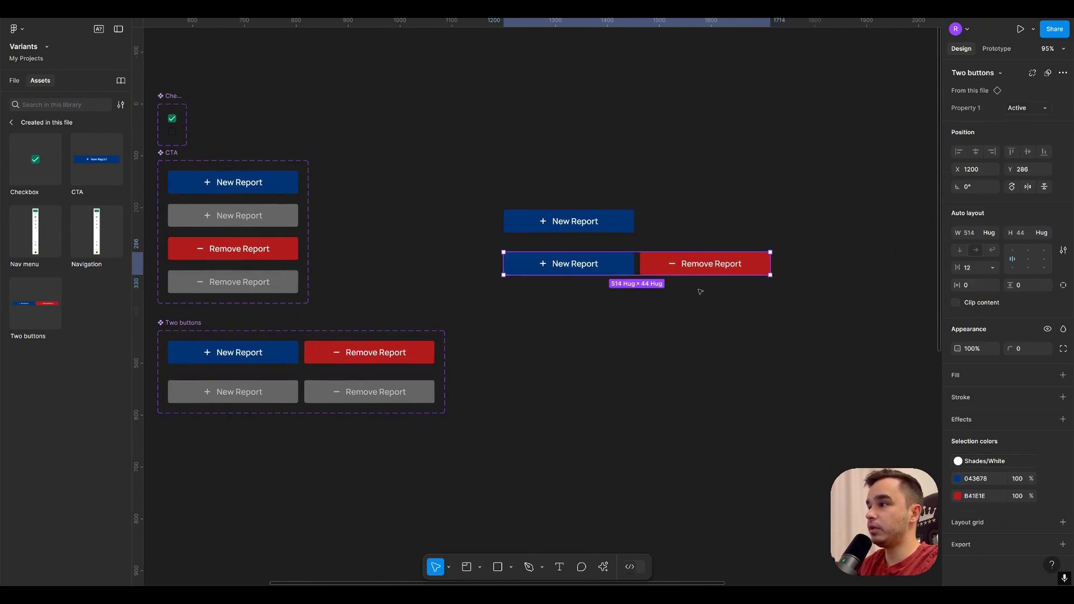
Set Property 1 of the Two buttons instance to Inactive
{"action": "scroll", "coordinate": [705, 290], "scroll_direction": "left", "scroll_amount": 1}
{"action": "left_click", "coordinate": [1033, 112]}
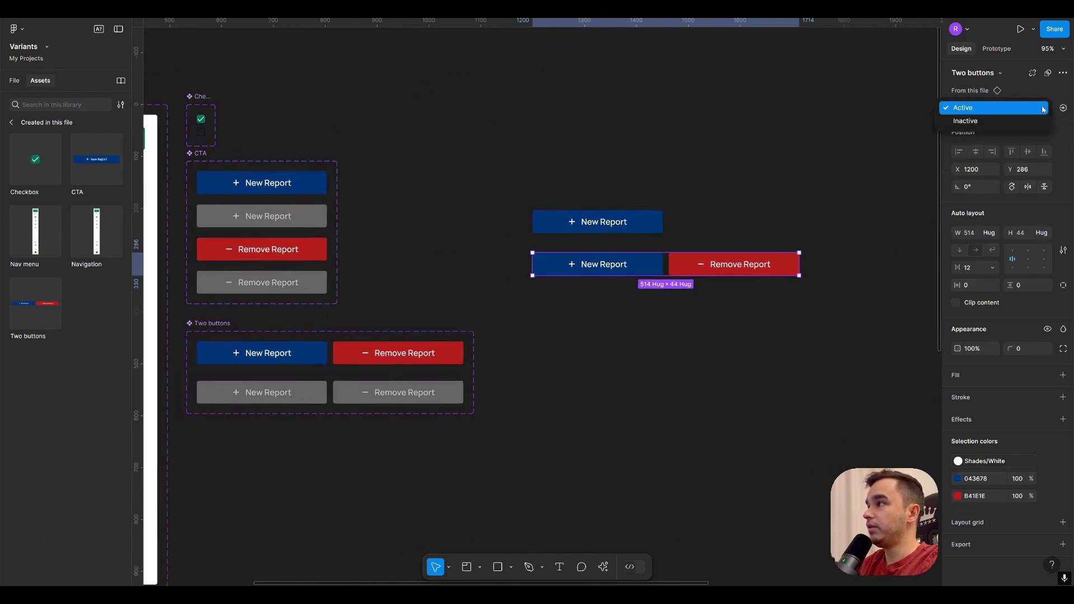
{"action": "left_click", "coordinate": [1013, 124]}
{"action": "left_click", "coordinate": [581, 330]}
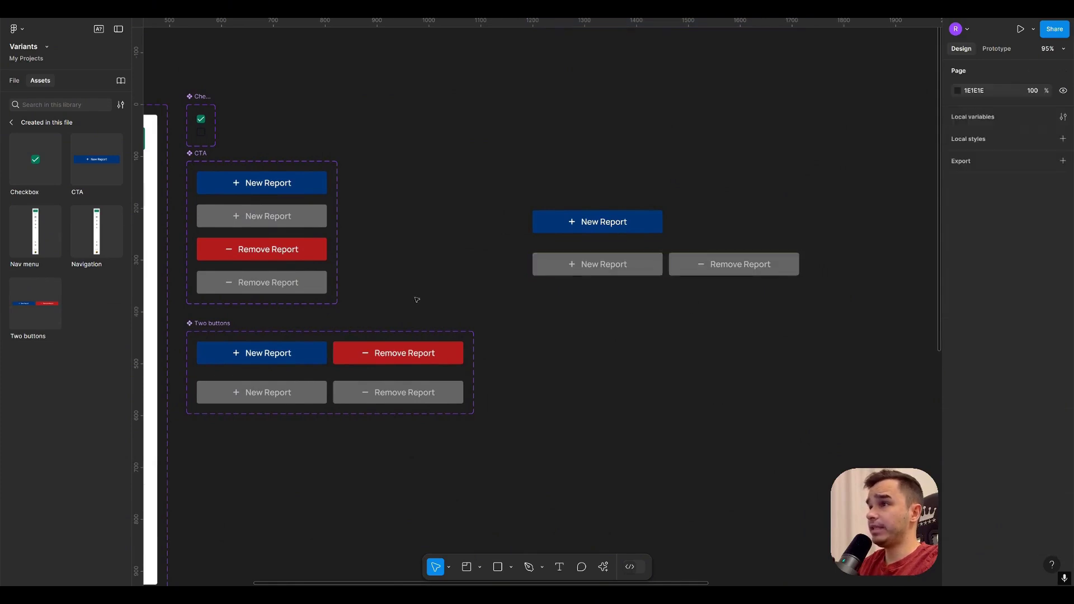
Examine the variants inside the CTA and Two buttons component sets
{"action": "scroll", "coordinate": [417, 300], "scroll_direction": "left", "scroll_amount": 1}
{"action": "left_click", "coordinate": [228, 155]}
{"action": "scroll", "coordinate": [519, 271], "scroll_direction": "left", "scroll_amount": 4}
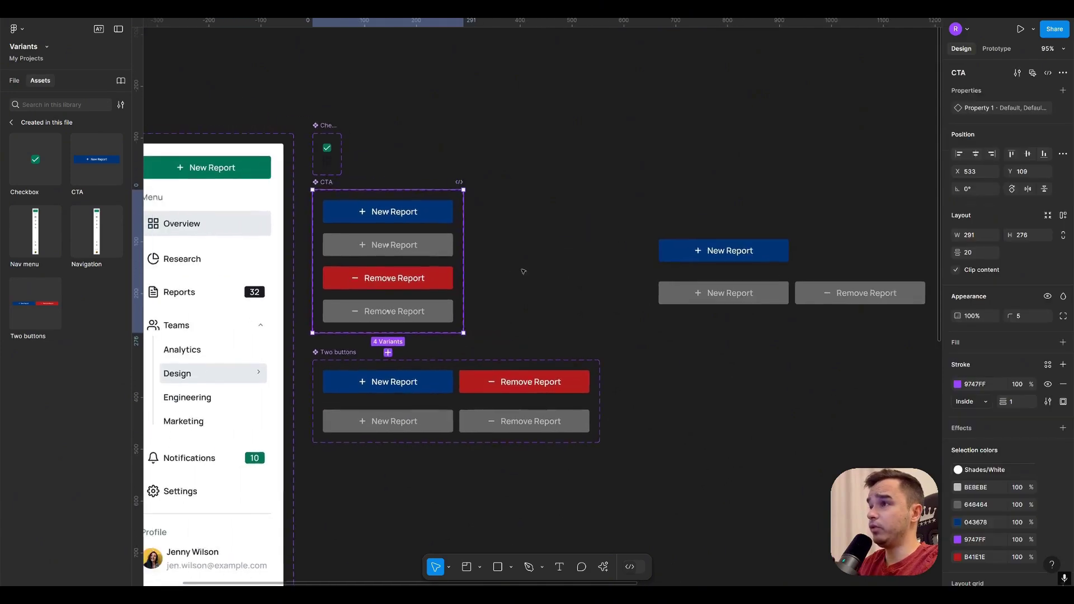
{"action": "scroll", "coordinate": [520, 271], "scroll_direction": "up", "scroll_amount": 3}
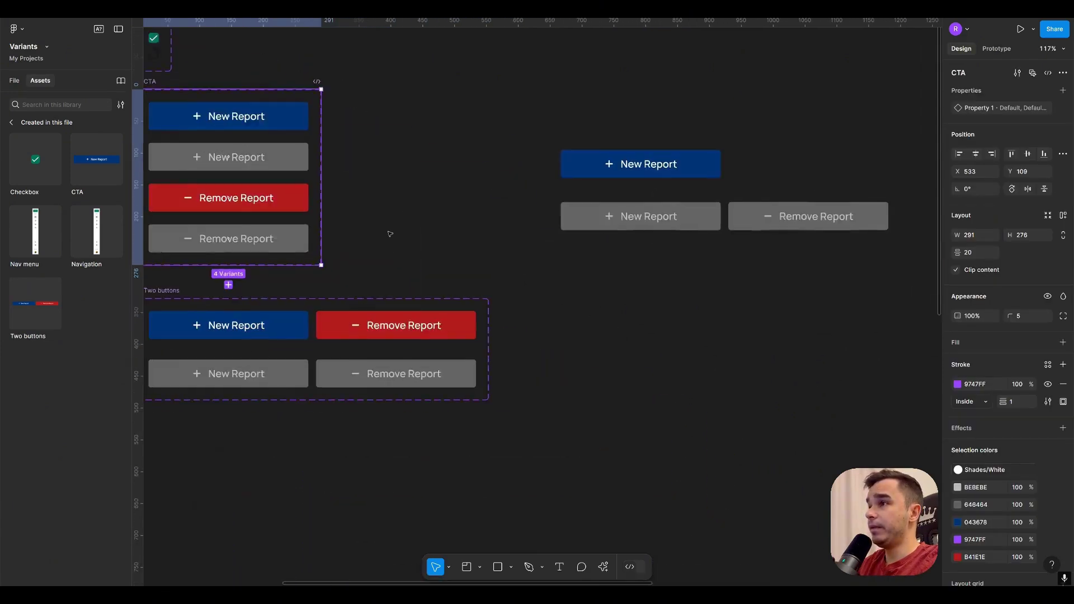
{"action": "scroll", "coordinate": [513, 273], "scroll_direction": "left", "scroll_amount": 3}
{"action": "scroll", "coordinate": [350, 277], "scroll_direction": "up", "scroll_amount": 2}
{"action": "left_click", "coordinate": [303, 282]}
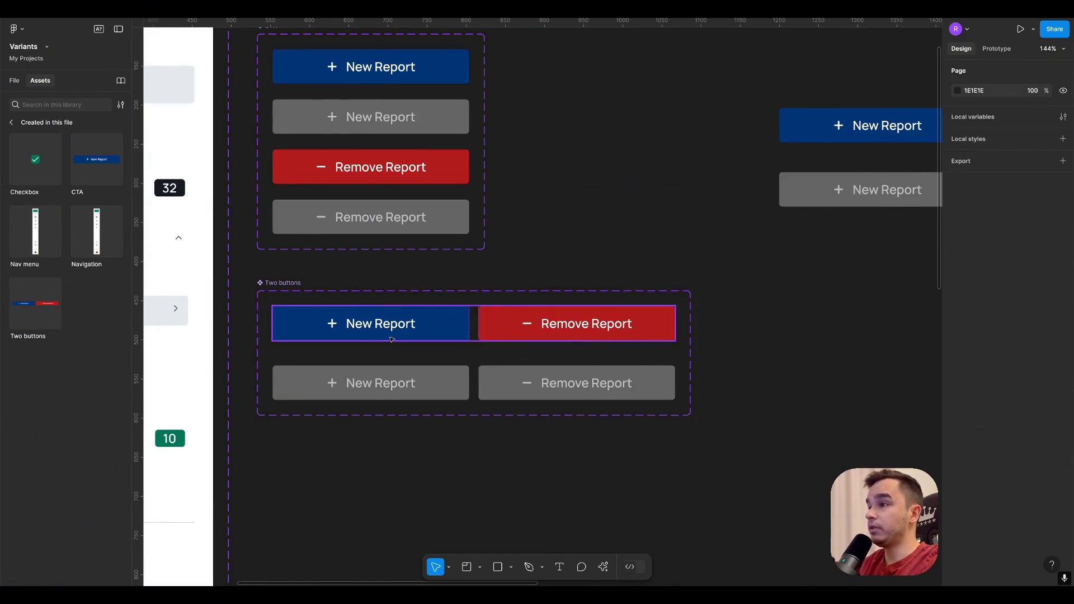
{"action": "scroll", "coordinate": [590, 242], "scroll_direction": "down", "scroll_amount": 3}
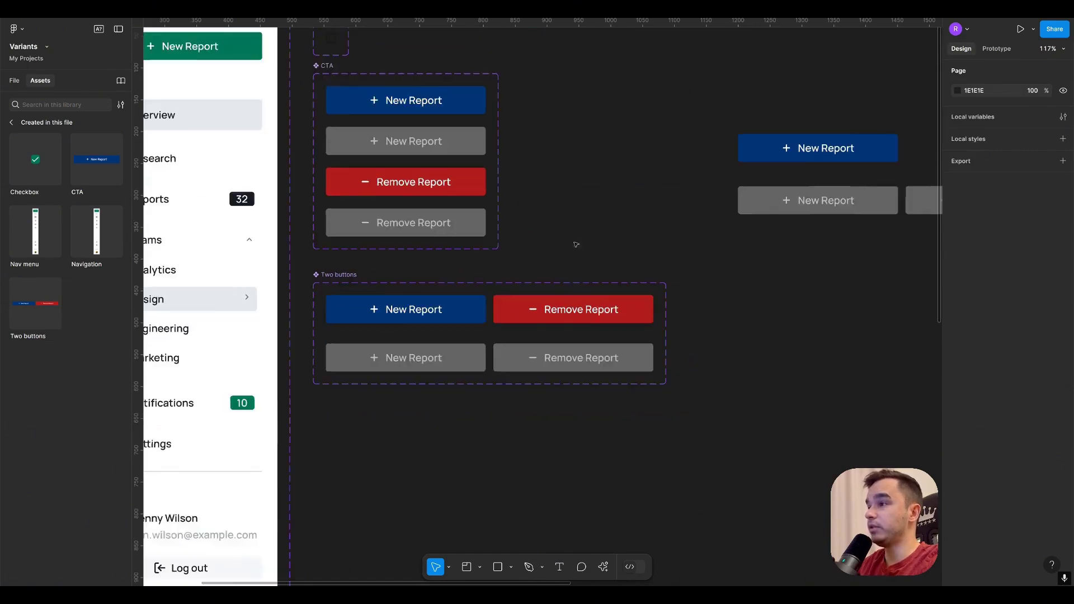
Add a third variant with vertically stacked inactive buttons to the Two buttons set and apply auto layout to the set
{"action": "left_click", "coordinate": [456, 355]}
{"action": "left_click", "coordinate": [444, 389]}
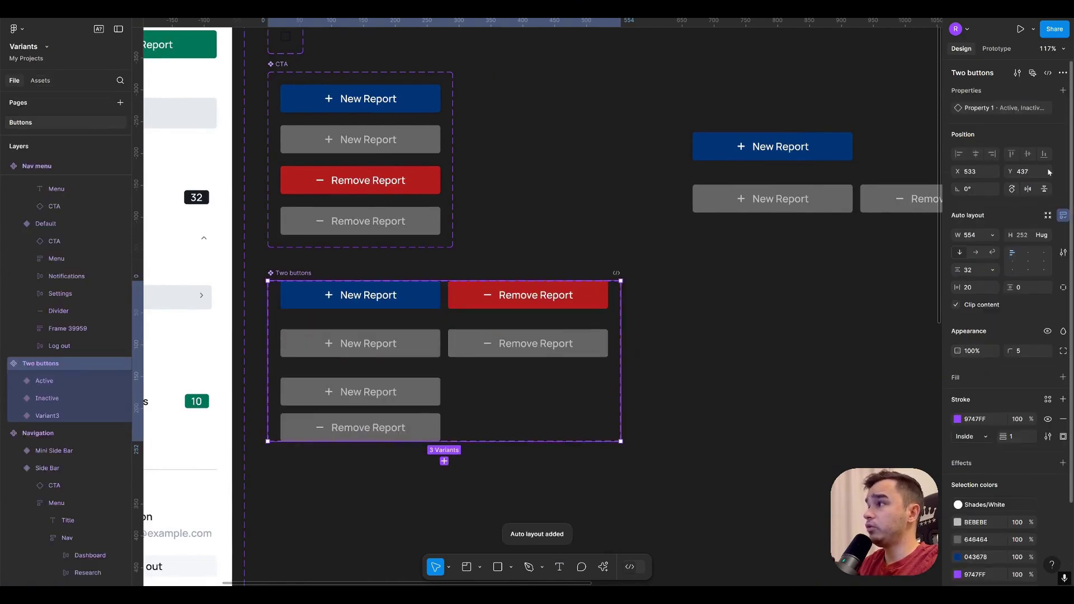
Enlarge the Two buttons component set to a height of 350 and align its variants to the left centre
{"action": "left_click_drag", "start_coordinate": [474, 483], "coordinate": [474, 505]}
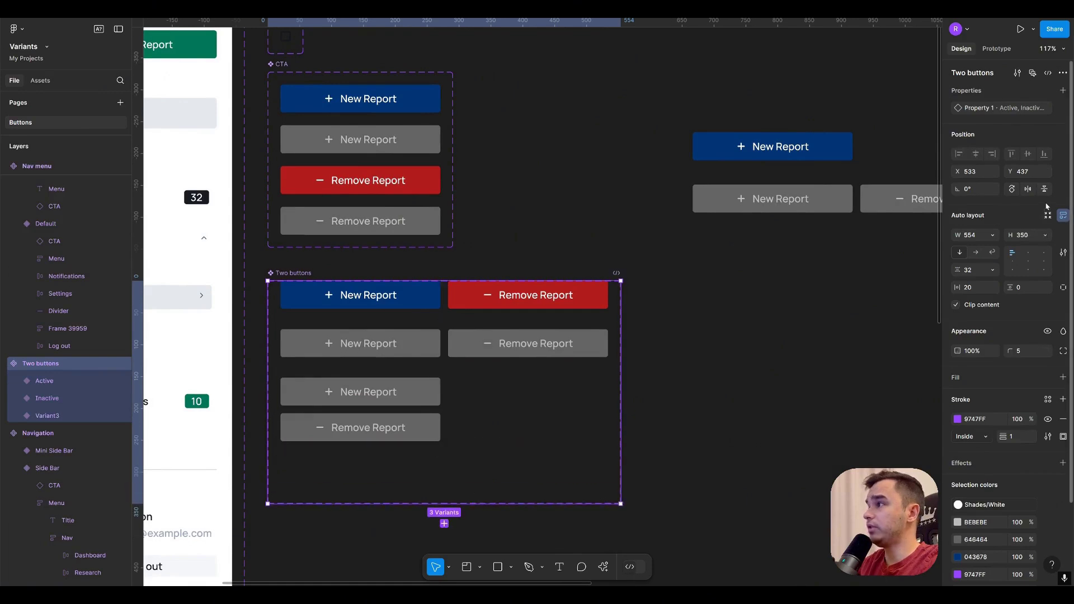
{"action": "left_click", "coordinate": [1012, 260]}
{"action": "left_click", "coordinate": [840, 314]}
Duplicate the Two buttons instance below the original and switch the copy to the vertically stacked variant
{"action": "scroll", "coordinate": [795, 291], "scroll_direction": "down", "scroll_amount": 2}
{"action": "left_click", "coordinate": [722, 235]}
{"action": "scroll", "coordinate": [679, 280], "scroll_direction": "right", "scroll_amount": 2}
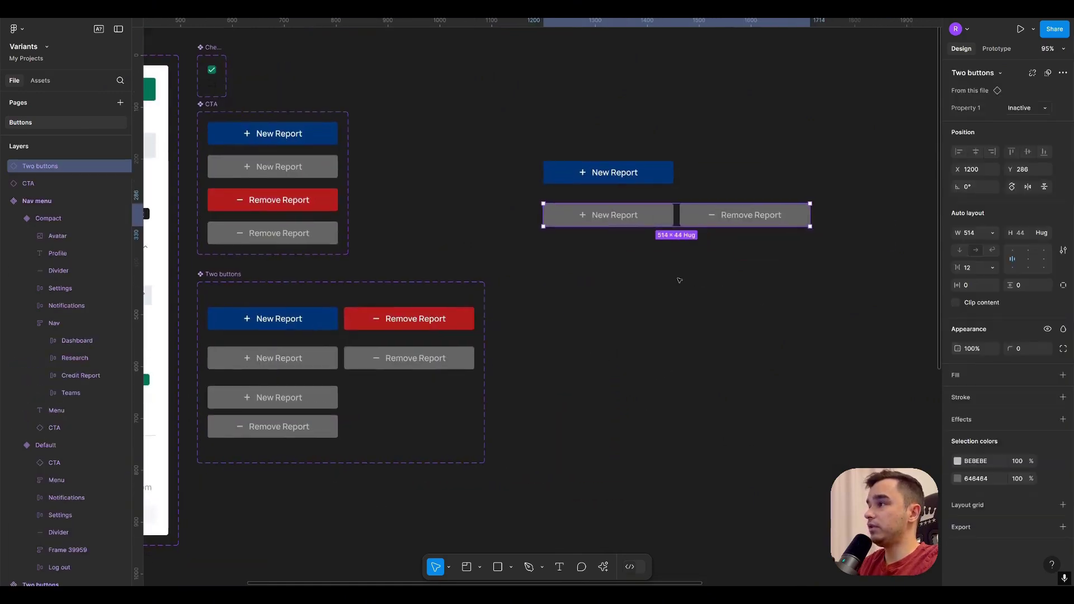
{"action": "left_click_drag", "start_coordinate": [629, 218], "coordinate": [671, 295]}
{"action": "left_click", "coordinate": [1026, 108]}
{"action": "left_click", "coordinate": [988, 123]}
Delete the duplicated Two buttons instance
{"action": "left_click", "coordinate": [646, 353]}
{"action": "key", "text": "Delete"}
{"action": "scroll", "coordinate": [317, 374], "scroll_direction": "left", "scroll_amount": 2}
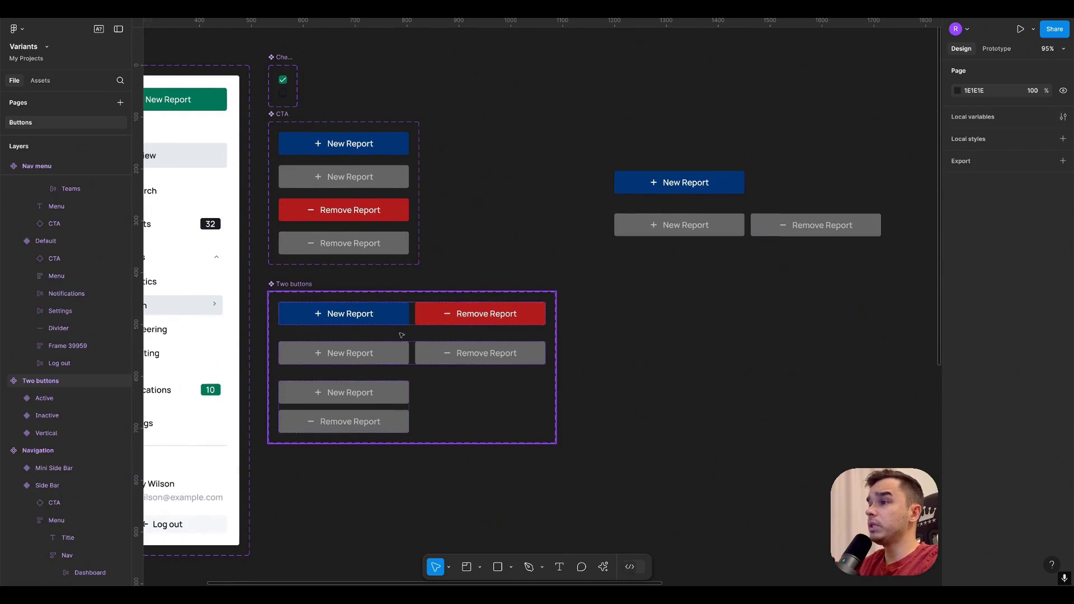
Undo the latest changes to the Two buttons instance, back to its Active variant
{"action": "scroll", "coordinate": [483, 272], "scroll_direction": "up", "scroll_amount": 3}
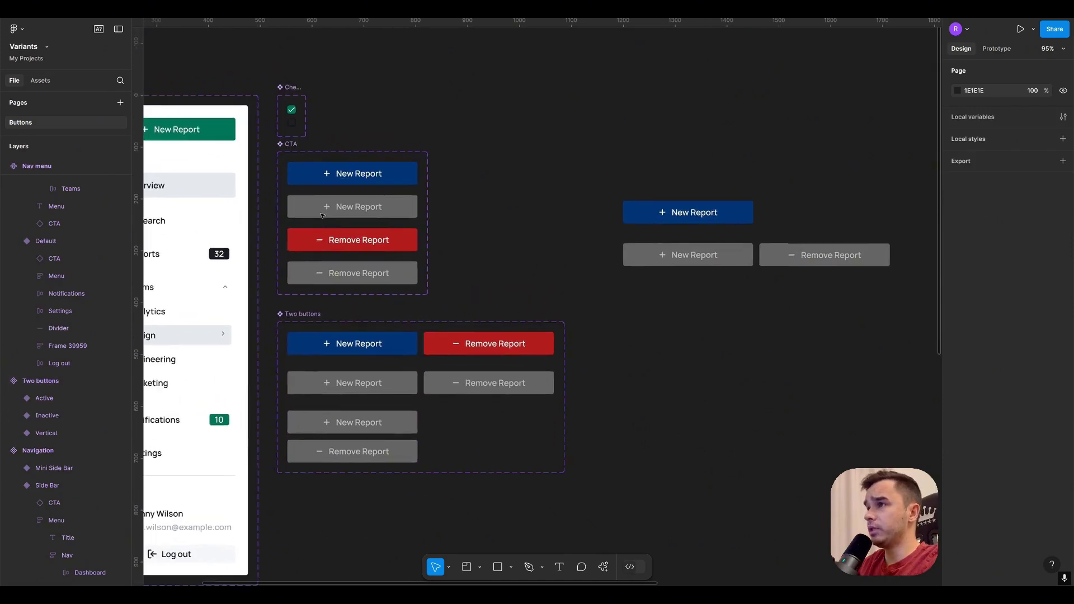
{"action": "scroll", "coordinate": [475, 283], "scroll_direction": "left", "scroll_amount": 2}
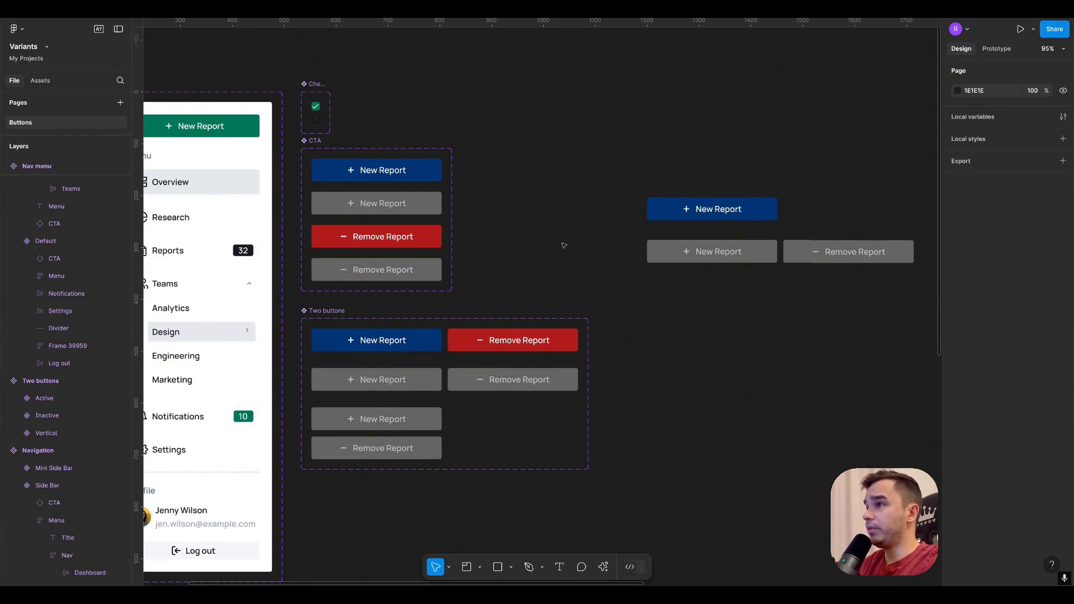
{"action": "scroll", "coordinate": [541, 359], "scroll_direction": "down", "scroll_amount": 1}
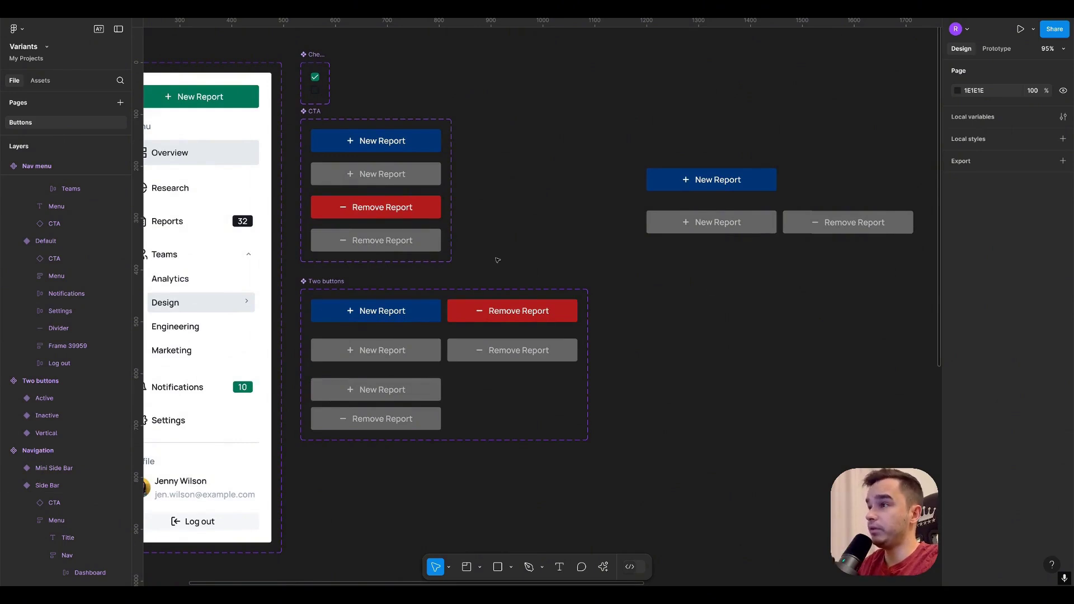
{"action": "key", "text": "ctrl+z"}
{"action": "key", "text": "ctrl+z"}
{"action": "left_click", "coordinate": [523, 235]}
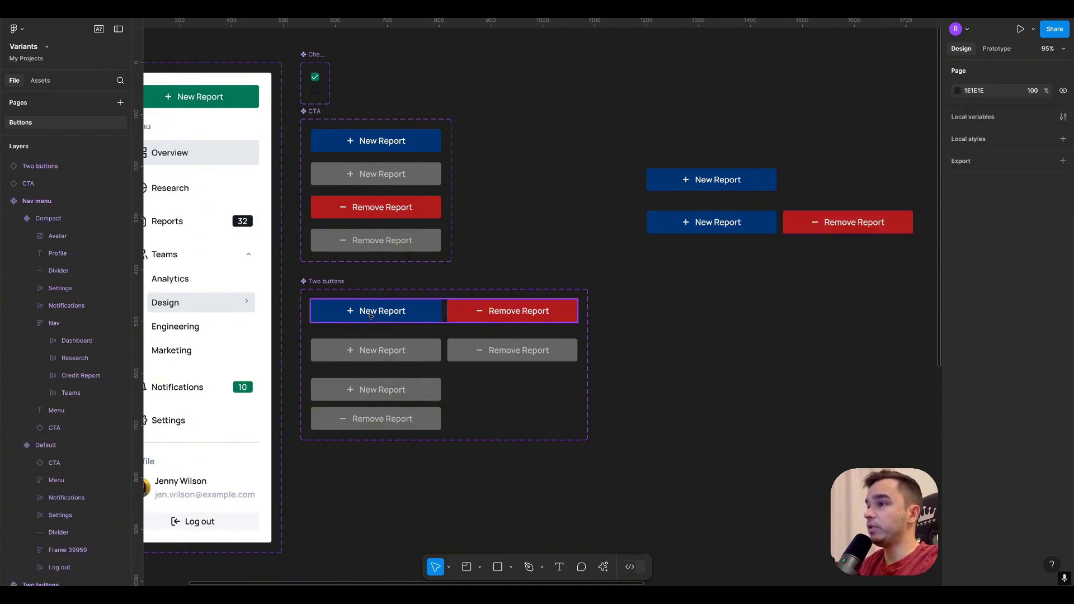
Change the fill of the New Report button in the Two buttons Active variant to a bright green
{"action": "double_click", "coordinate": [402, 316]}
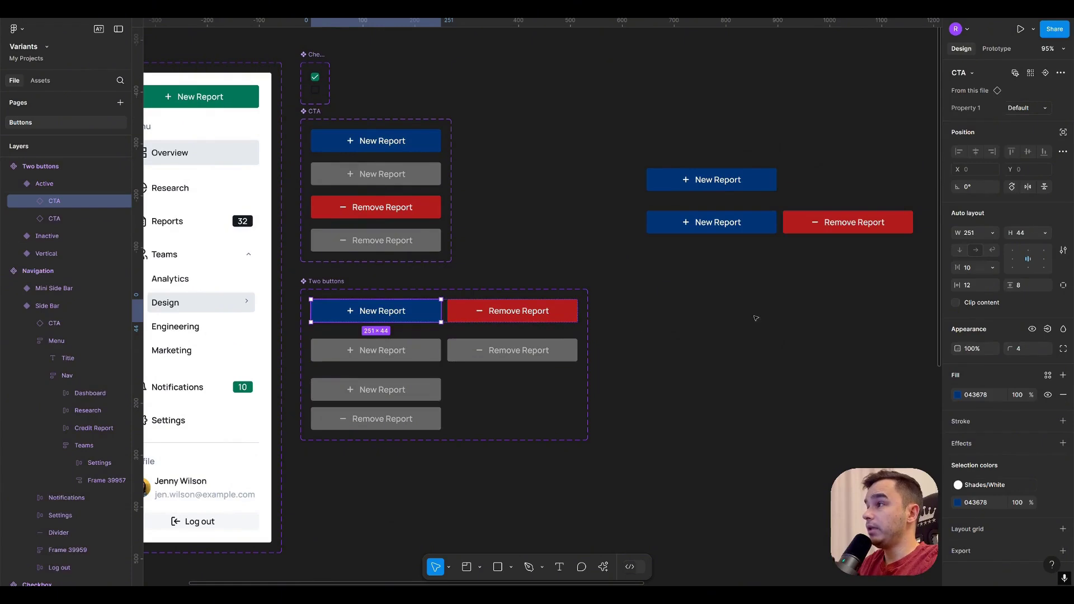
{"action": "left_click", "coordinate": [958, 395]}
{"action": "left_click", "coordinate": [884, 456]}
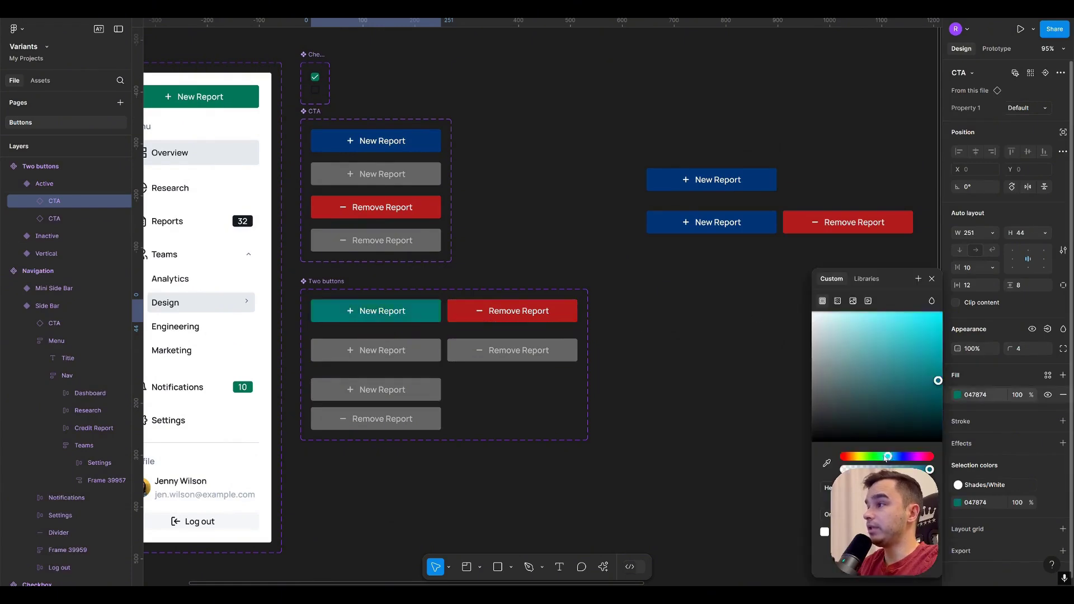
{"action": "left_click", "coordinate": [933, 358]}
Move the CTA instance up to about X 1200, Y 160, above the Two buttons instance
{"action": "left_click_drag", "start_coordinate": [672, 178], "coordinate": [644, 159]}
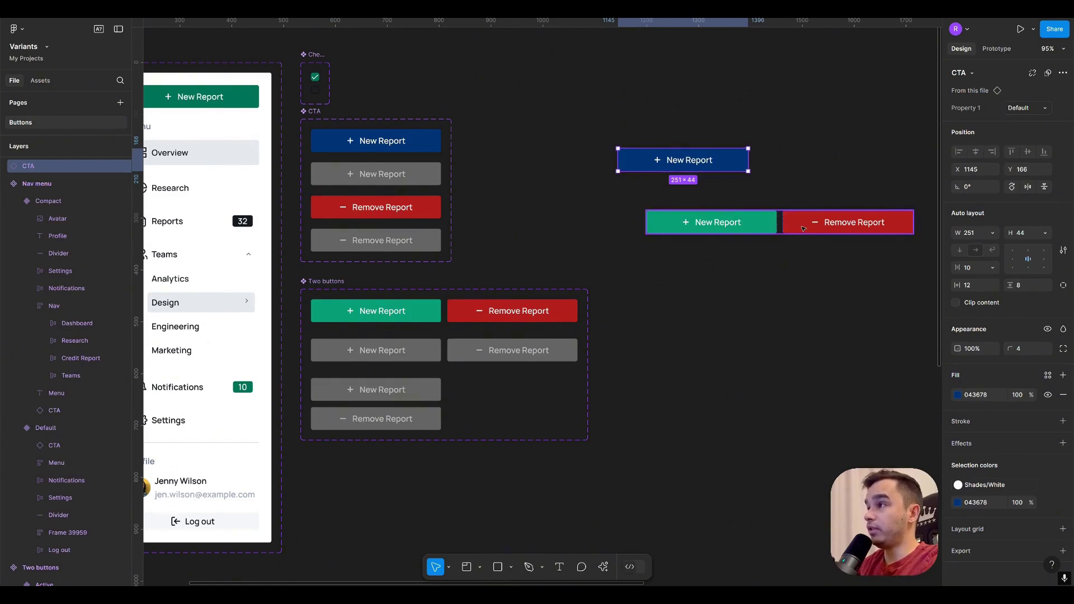
{"action": "left_click_drag", "start_coordinate": [696, 161], "coordinate": [721, 159]}
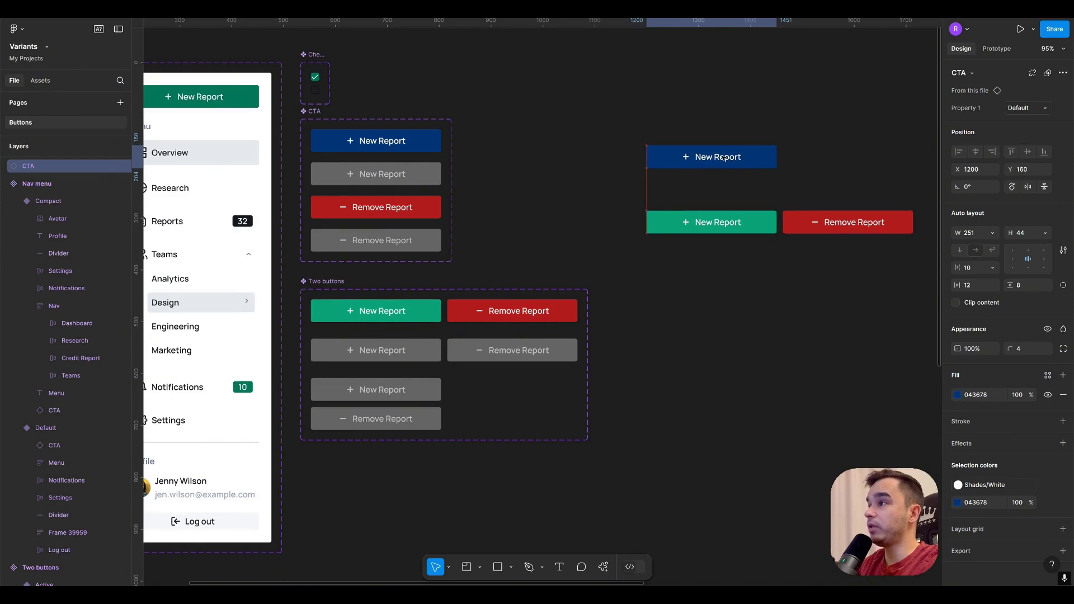
{"action": "left_click", "coordinate": [723, 159]}
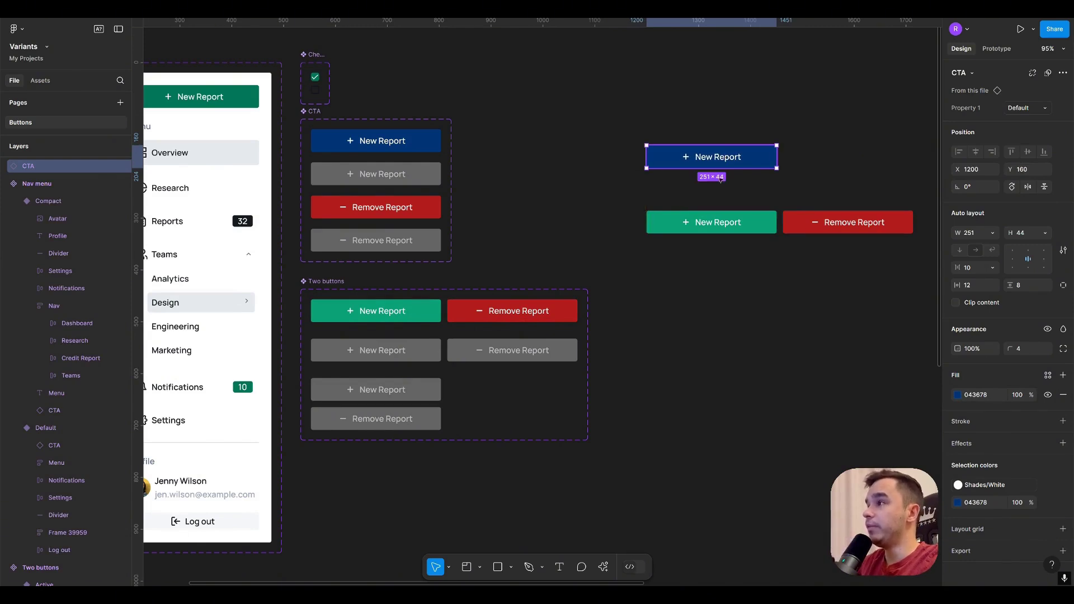
{"action": "mouse_move", "coordinate": [752, 222]}
{"action": "left_mouse_down"}
{"action": "mouse_move", "coordinate": [760, 202]}
{"action": "mouse_move", "coordinate": [752, 205]}
{"action": "left_mouse_up"}
{"action": "left_click_drag", "start_coordinate": [722, 163], "coordinate": [723, 157]}
{"action": "left_click", "coordinate": [566, 136]}
Undo the CTA instance moves and the green fill of the New Report button in the Two buttons set
{"action": "key", "text": "ctrl+z"}
{"action": "key", "text": "ctrl+z"}
{"action": "key", "text": "ctrl+z"}
{"action": "key", "text": "ctrl+z"}
{"action": "key", "text": "ctrl+z"}
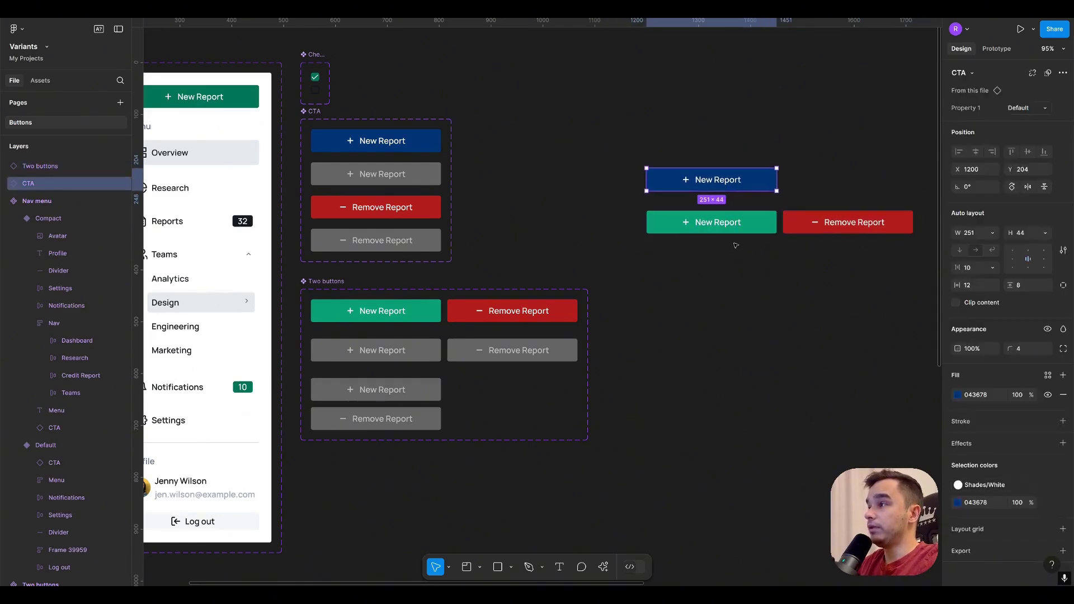
{"action": "key", "text": "ctrl+z"}
{"action": "key", "text": "ctrl+z"}
{"action": "left_click", "coordinate": [531, 260]}
{"action": "left_click", "coordinate": [387, 313]}
{"action": "left_click", "coordinate": [506, 221]}
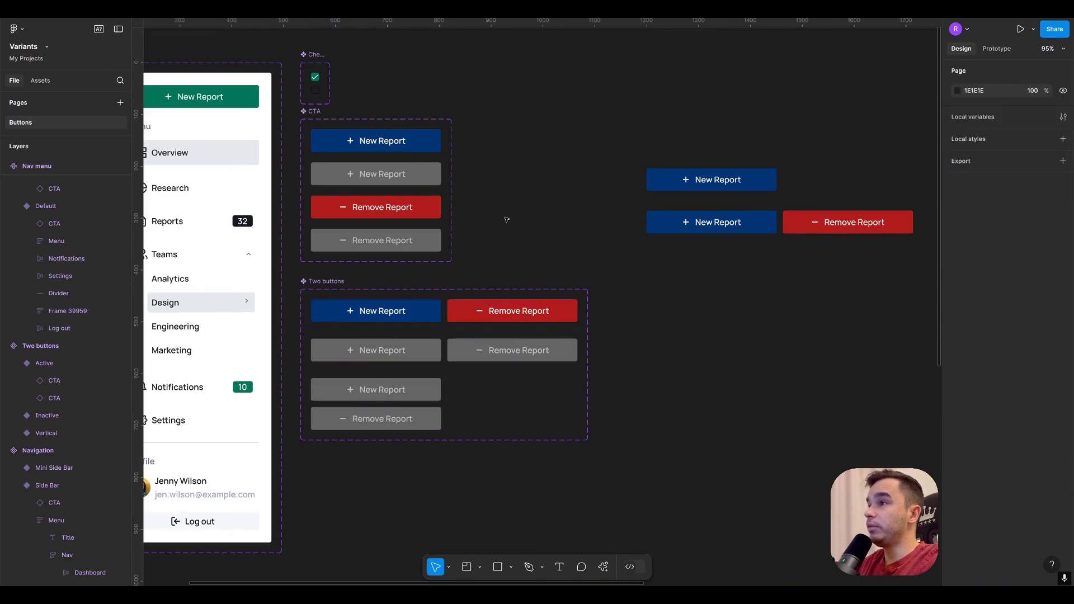
Change the fill of the Default variant in the CTA component set to a lighter blue
{"action": "left_click", "coordinate": [429, 148]}
{"action": "left_click", "coordinate": [958, 432]}
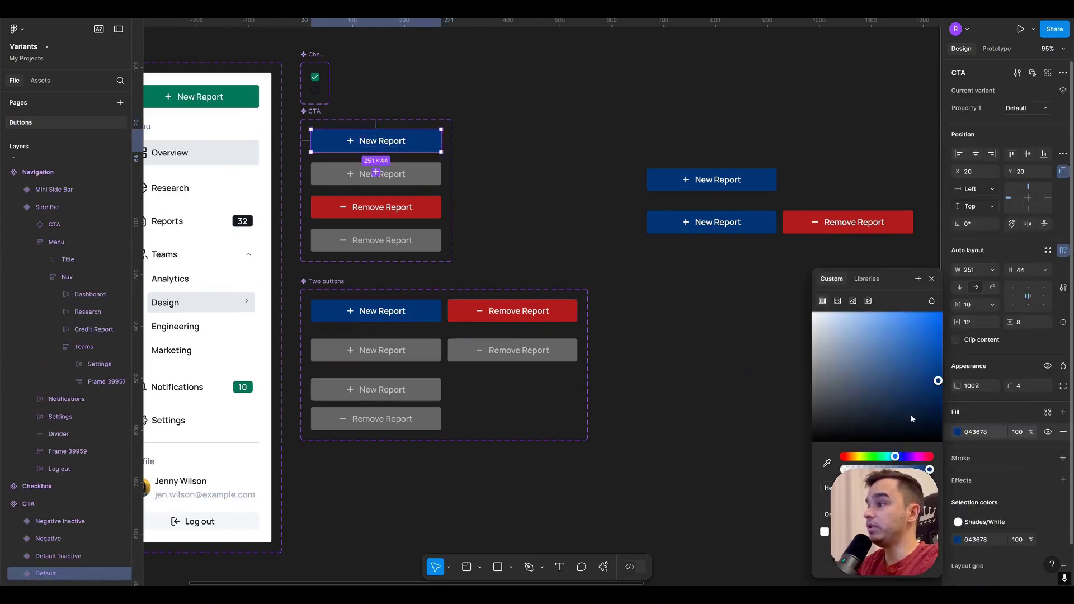
{"action": "left_click_drag", "start_coordinate": [907, 416], "coordinate": [910, 324]}
Draw freehand arrows from the CTA set to the Two buttons set and the CTA instance, and from Two buttons to its instance
{"action": "key", "text": "shift+p"}
{"action": "mouse_move", "coordinate": [447, 143]}
{"action": "left_mouse_down"}
{"action": "mouse_move", "coordinate": [492, 162]}
{"action": "mouse_move", "coordinate": [443, 297]}
{"action": "mouse_move", "coordinate": [577, 261]}
{"action": "mouse_move", "coordinate": [647, 211]}
{"action": "left_mouse_up"}
{"action": "key", "text": "ctrl+z"}
{"action": "mouse_move", "coordinate": [476, 292]}
{"action": "left_mouse_down"}
{"action": "mouse_move", "coordinate": [642, 235]}
{"action": "mouse_move", "coordinate": [631, 237]}
{"action": "mouse_move", "coordinate": [639, 271]}
{"action": "left_mouse_up"}
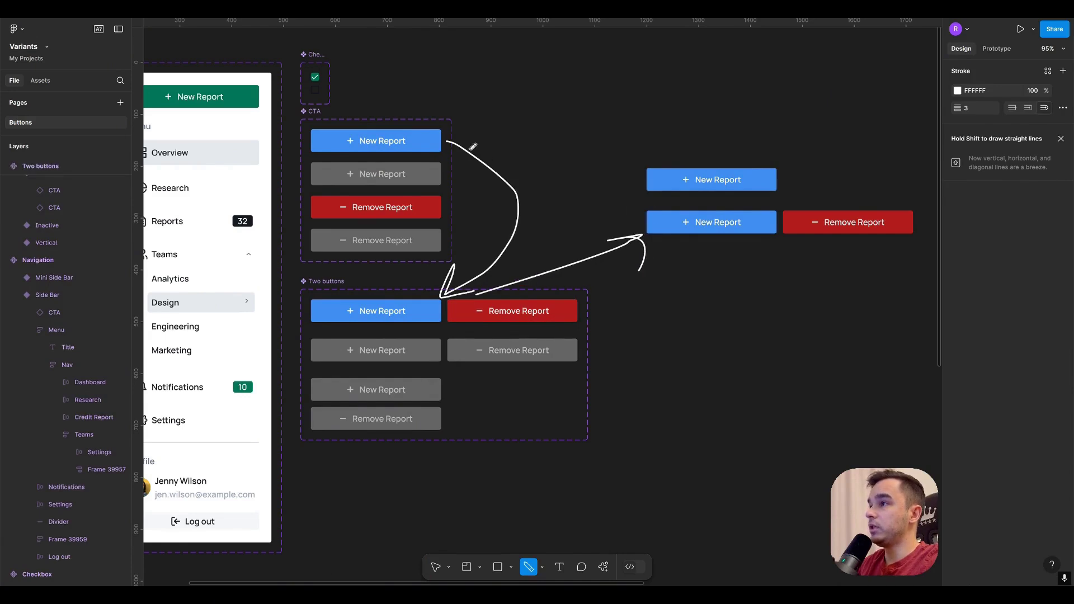
{"action": "mouse_move", "coordinate": [469, 144]}
{"action": "left_mouse_down"}
{"action": "mouse_move", "coordinate": [643, 168]}
{"action": "mouse_move", "coordinate": [633, 175]}
{"action": "left_mouse_up"}
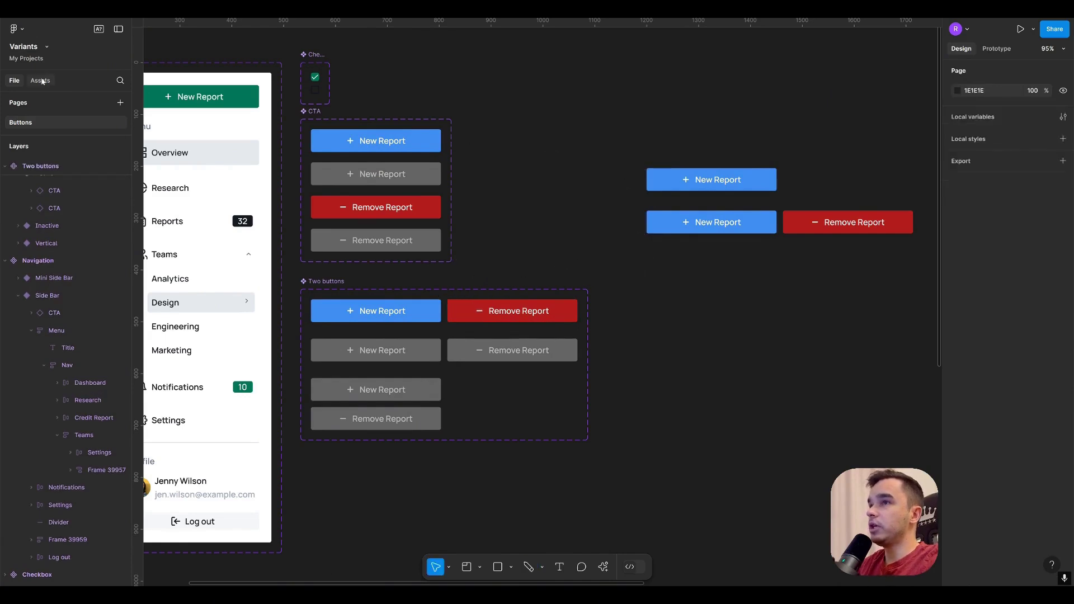
Place two Checkbox instances one below the other on the empty canvas and set the lower one to Empty
{"action": "left_click", "coordinate": [42, 82]}
{"action": "left_click_drag", "start_coordinate": [36, 160], "coordinate": [542, 171]}
{"action": "scroll", "coordinate": [559, 157], "scroll_direction": "up", "scroll_amount": 5}
{"action": "left_click_drag", "start_coordinate": [58, 168], "coordinate": [459, 240]}
{"action": "left_click", "coordinate": [1007, 107]}
{"action": "left_click", "coordinate": [974, 95]}
{"action": "left_click", "coordinate": [563, 216]}
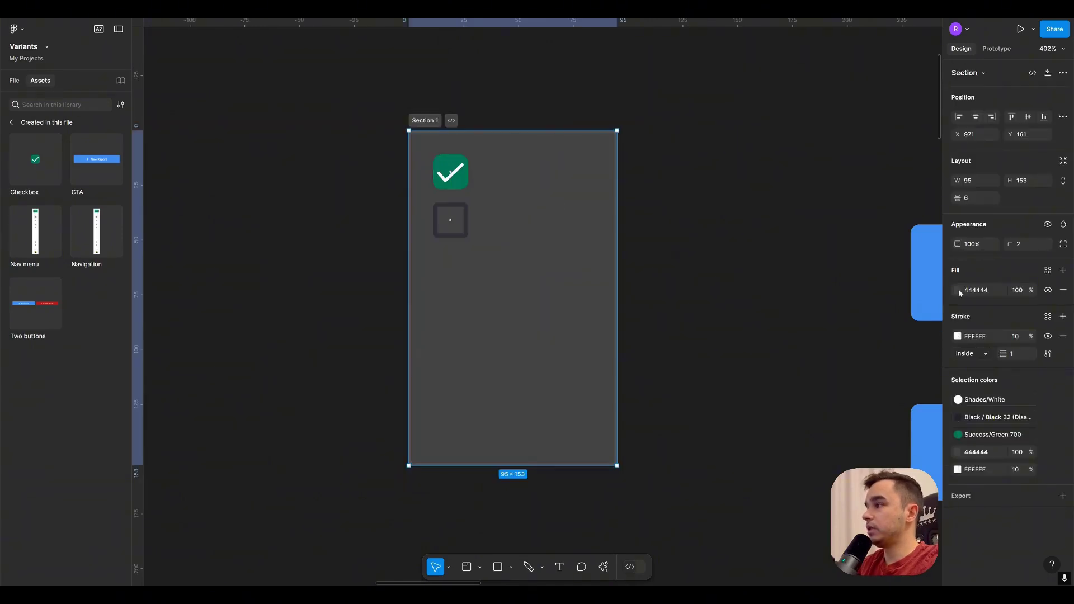
Put a section with a white fill behind the two Checkbox instances
{"action": "left_click", "coordinate": [958, 290]}
{"action": "left_click_drag", "start_coordinate": [895, 353], "coordinate": [806, 307]}
Duplicate the empty checkbox twice below itself and switch the lowest copy to the checked variant
{"action": "left_click", "coordinate": [456, 228]}
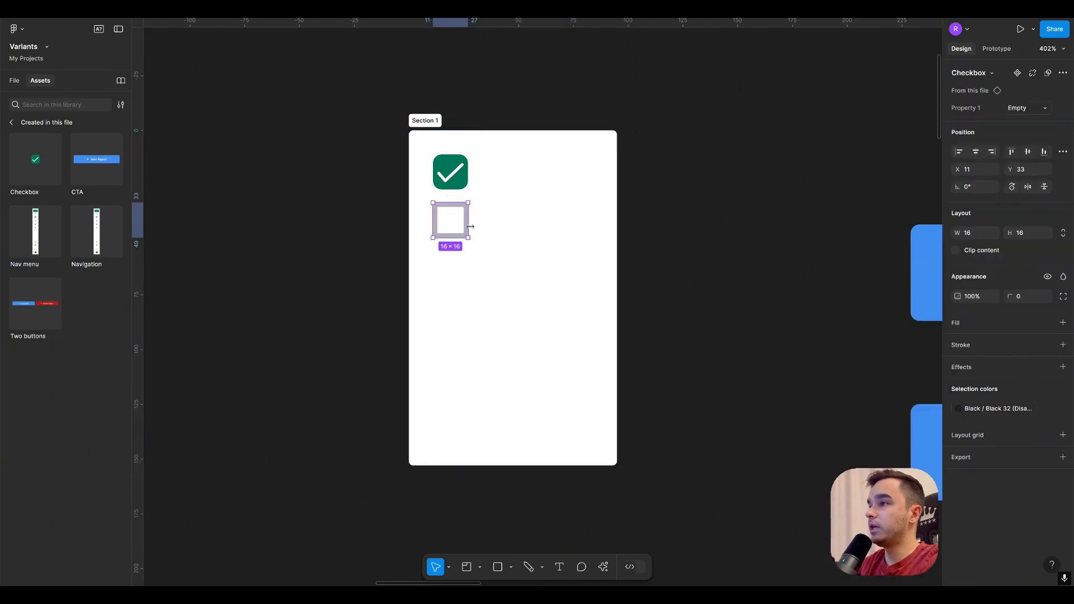
{"action": "left_click_drag", "start_coordinate": [467, 225], "coordinate": [466, 273]}
{"action": "key", "text": "ctrl+d"}
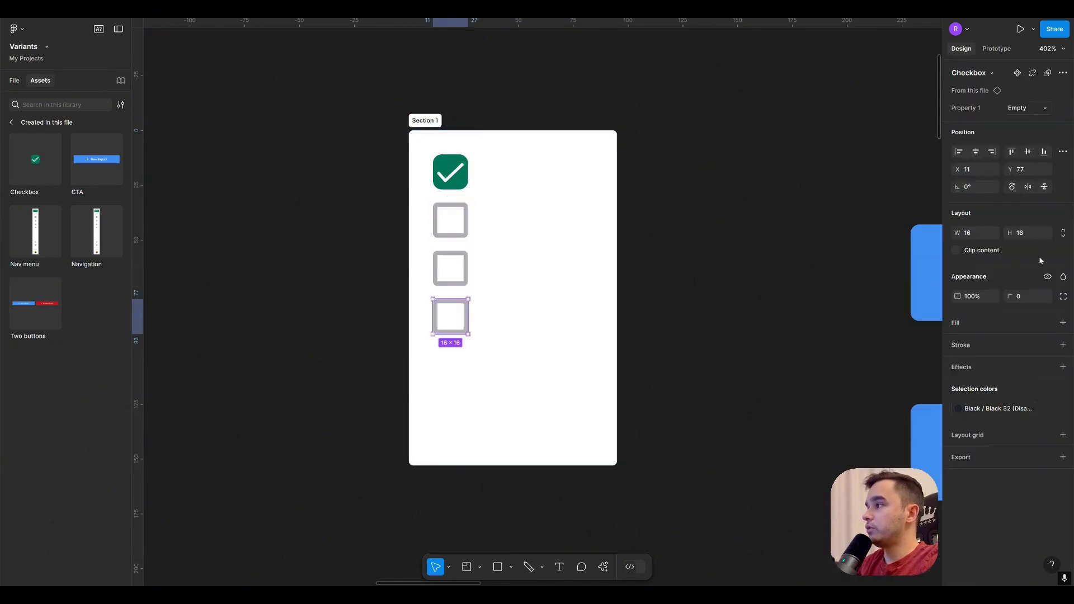
{"action": "left_click", "coordinate": [1032, 108]}
{"action": "left_click", "coordinate": [1024, 116]}
{"action": "left_click_drag", "start_coordinate": [374, 151], "coordinate": [518, 355]}
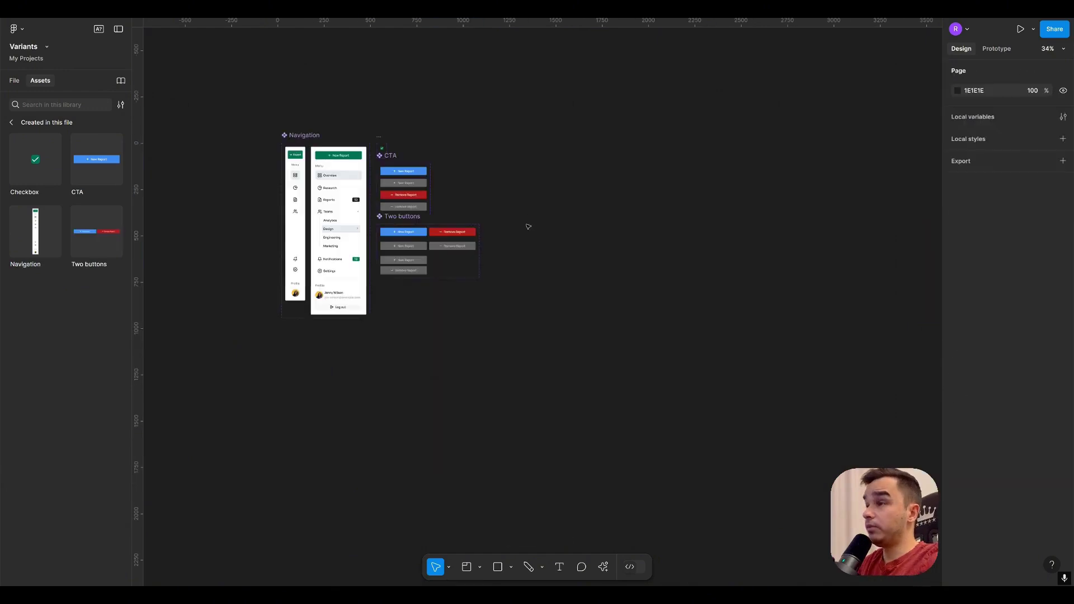